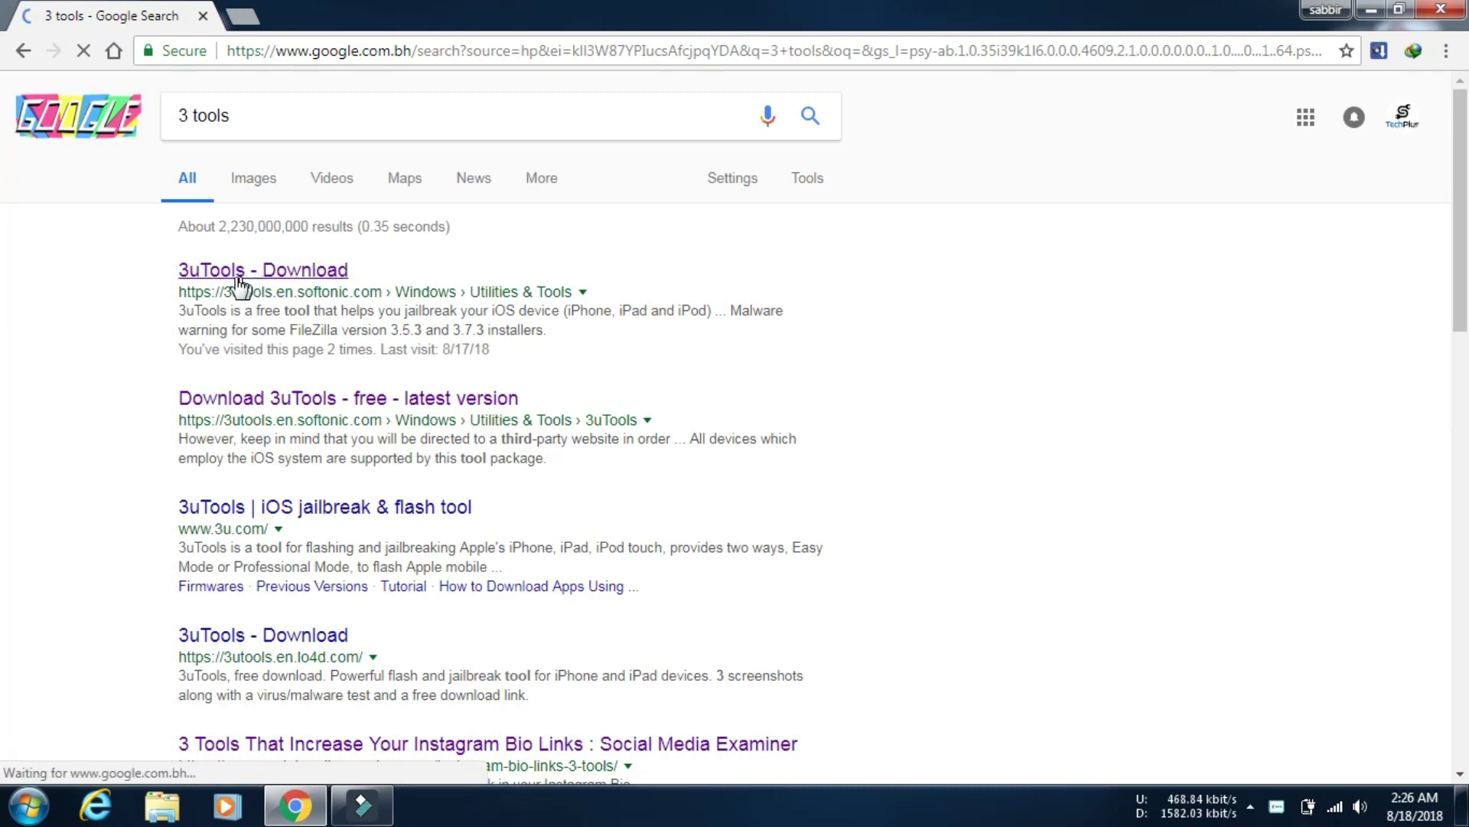
Open the Softonic page for 3uTools from the search results and go to its free download page
{"action": "left_click", "coordinate": [230, 272]}
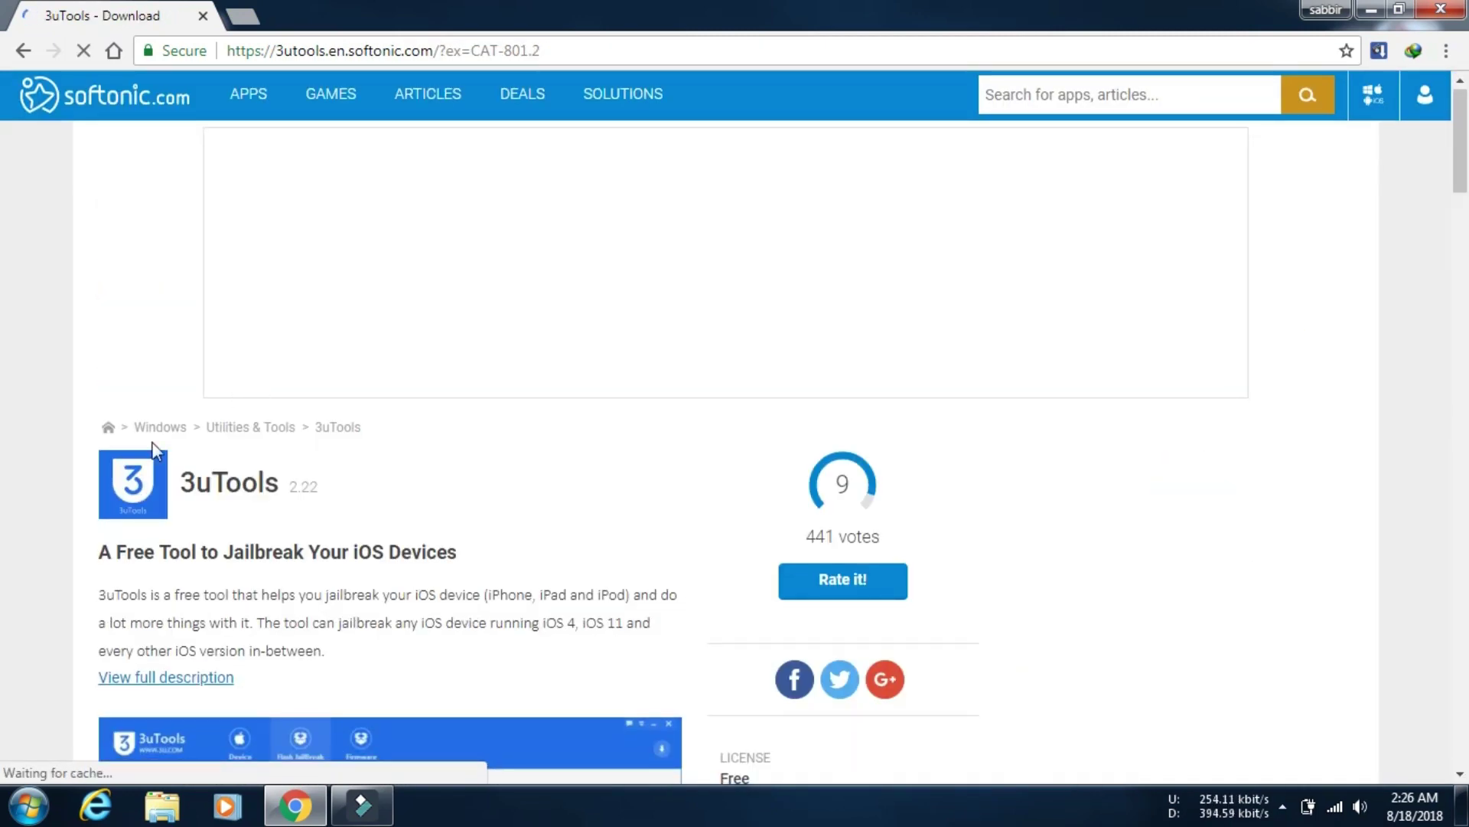
{"action": "scroll", "coordinate": [153, 451], "scroll_direction": "down", "scroll_amount": 5}
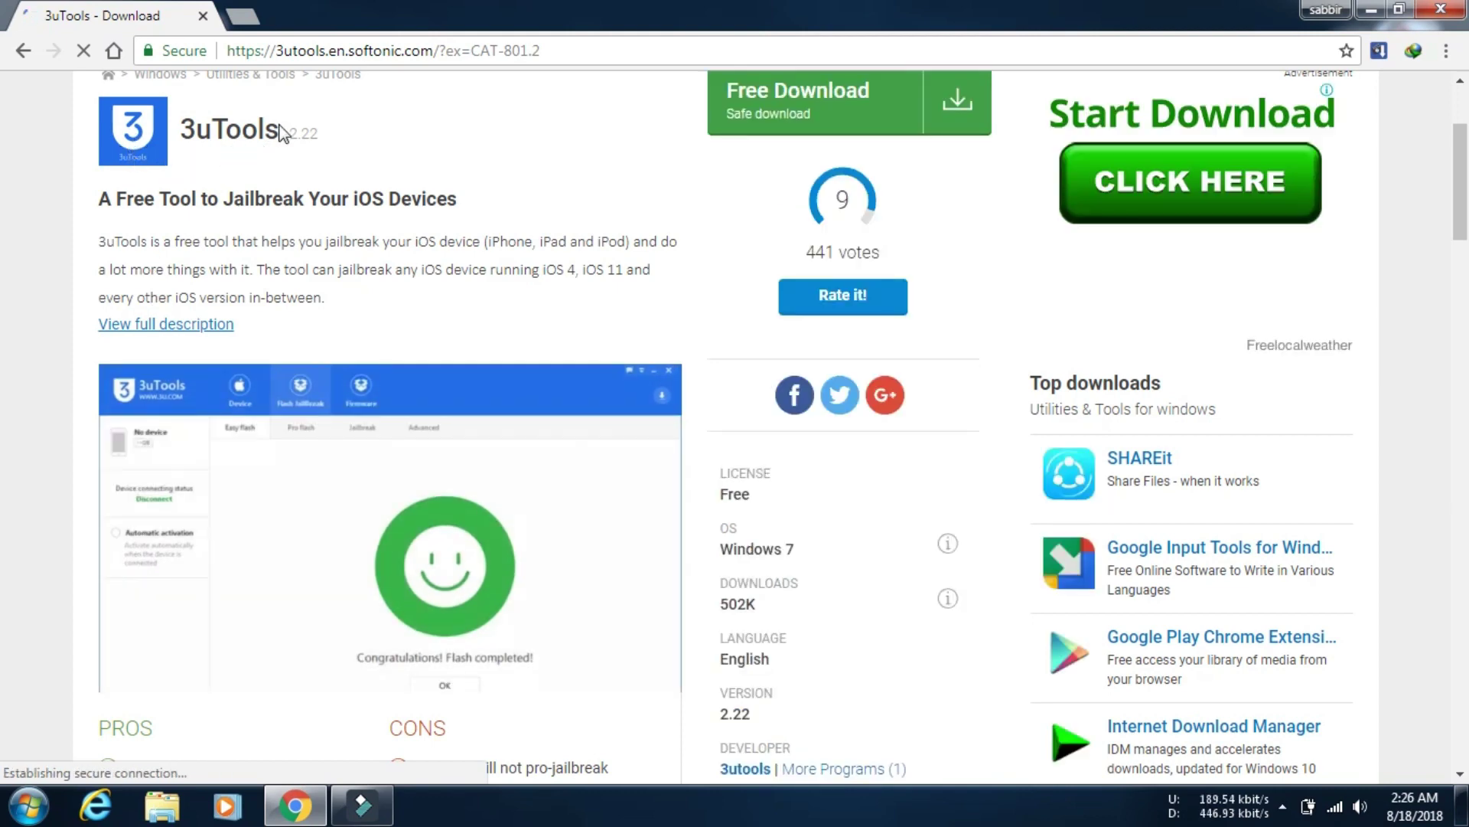
{"action": "scroll", "coordinate": [210, 145], "scroll_direction": "down", "scroll_amount": 3}
{"action": "scroll", "coordinate": [574, 186], "scroll_direction": "up", "scroll_amount": 10}
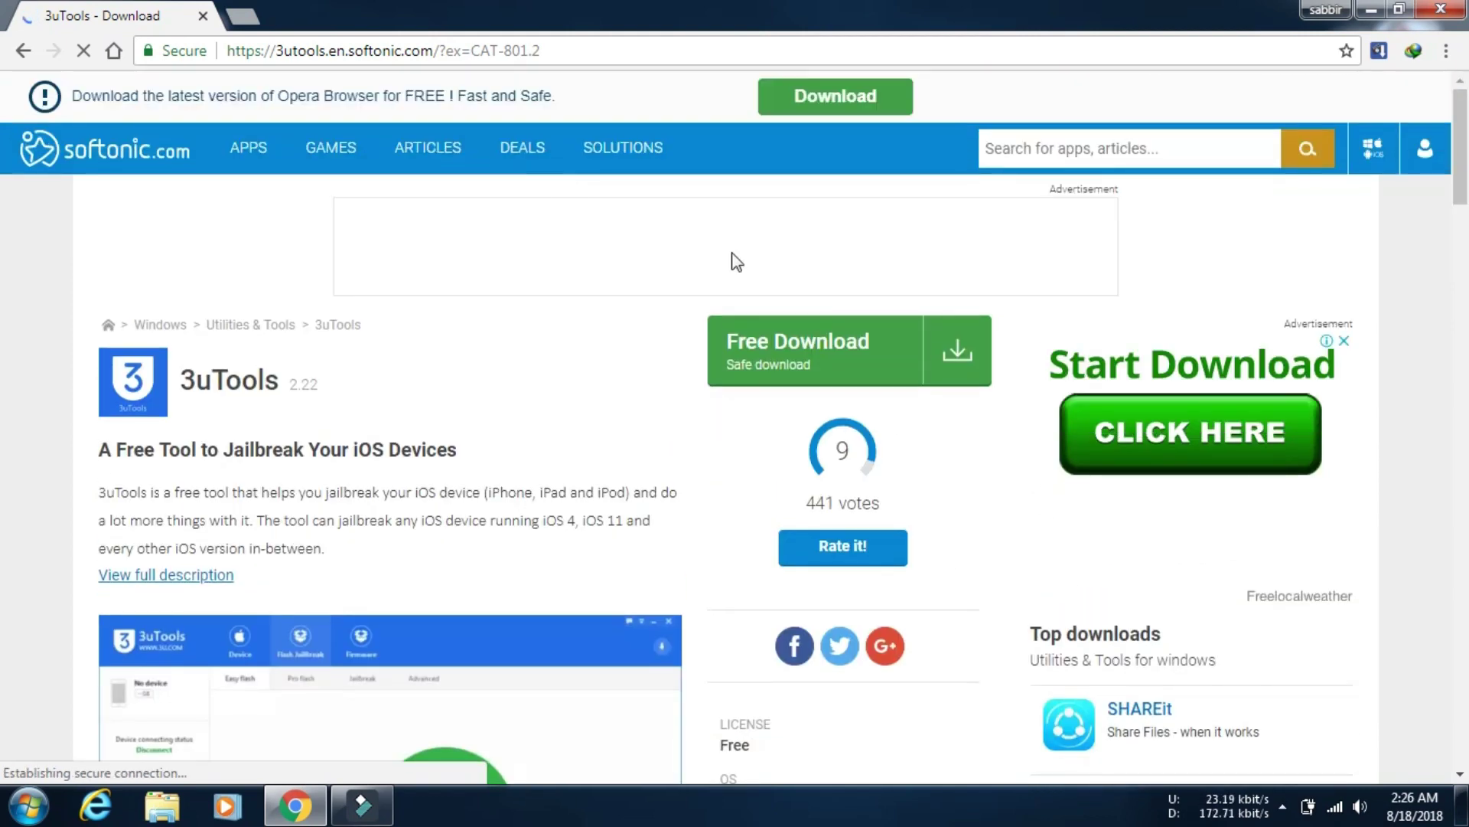
{"action": "left_click", "coordinate": [959, 369]}
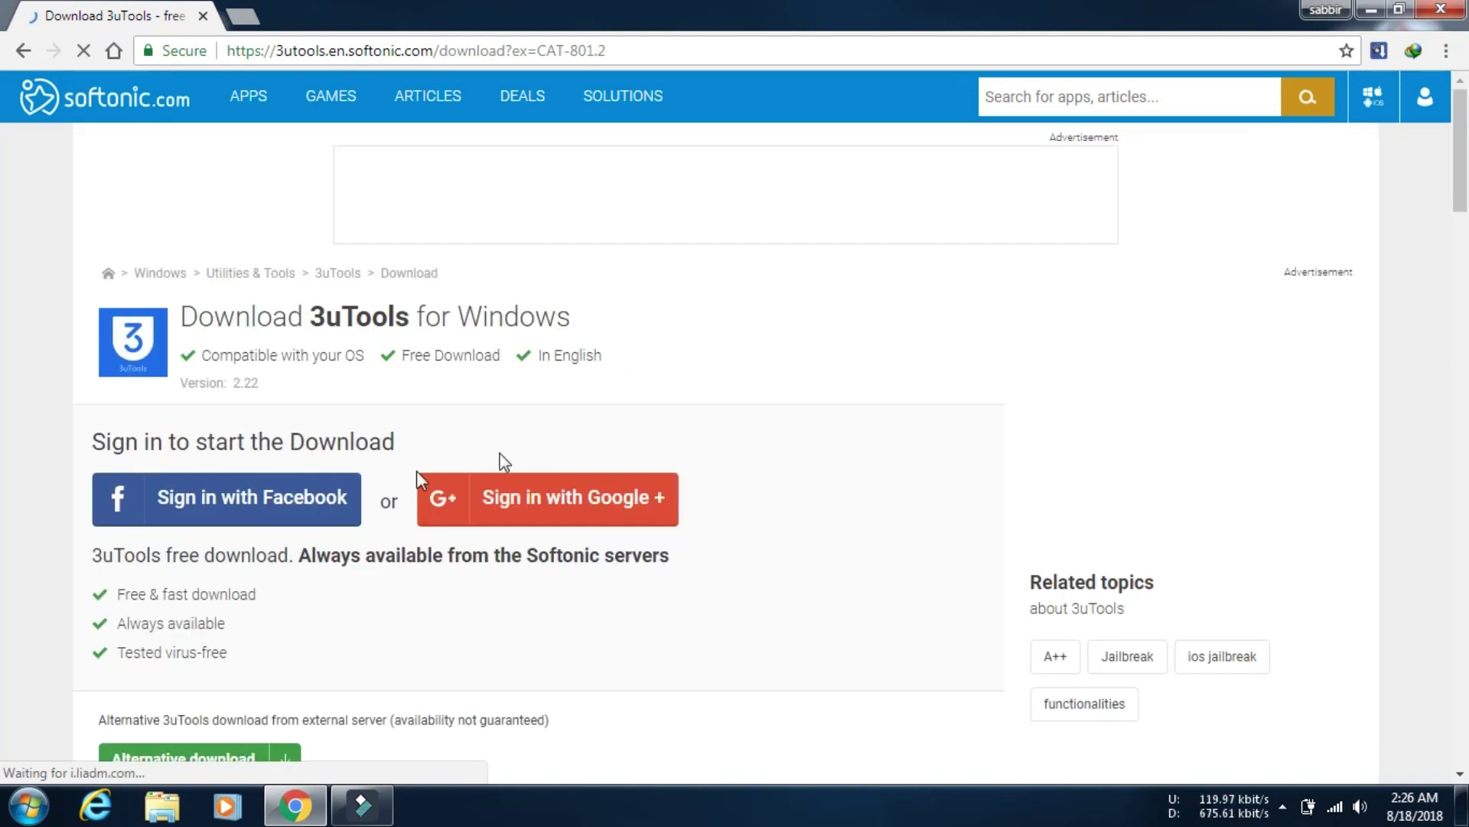
Download 3uTools_v2.22_Setup.exe through the alternative download using the download manager, and close the browser
{"action": "scroll", "coordinate": [387, 492], "scroll_direction": "down", "scroll_amount": 3}
{"action": "left_click", "coordinate": [294, 561]}
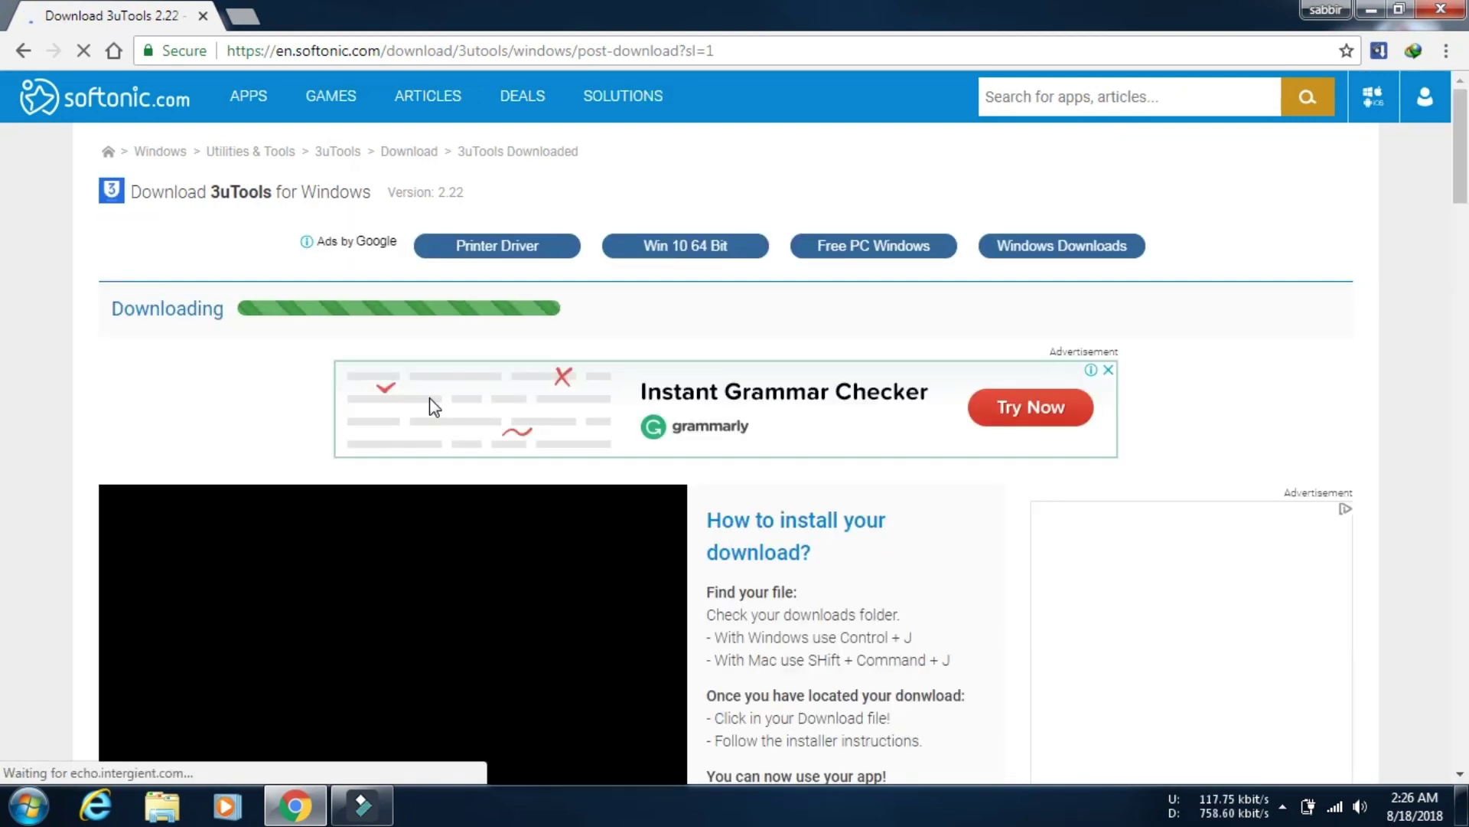
{"action": "left_click", "coordinate": [554, 314]}
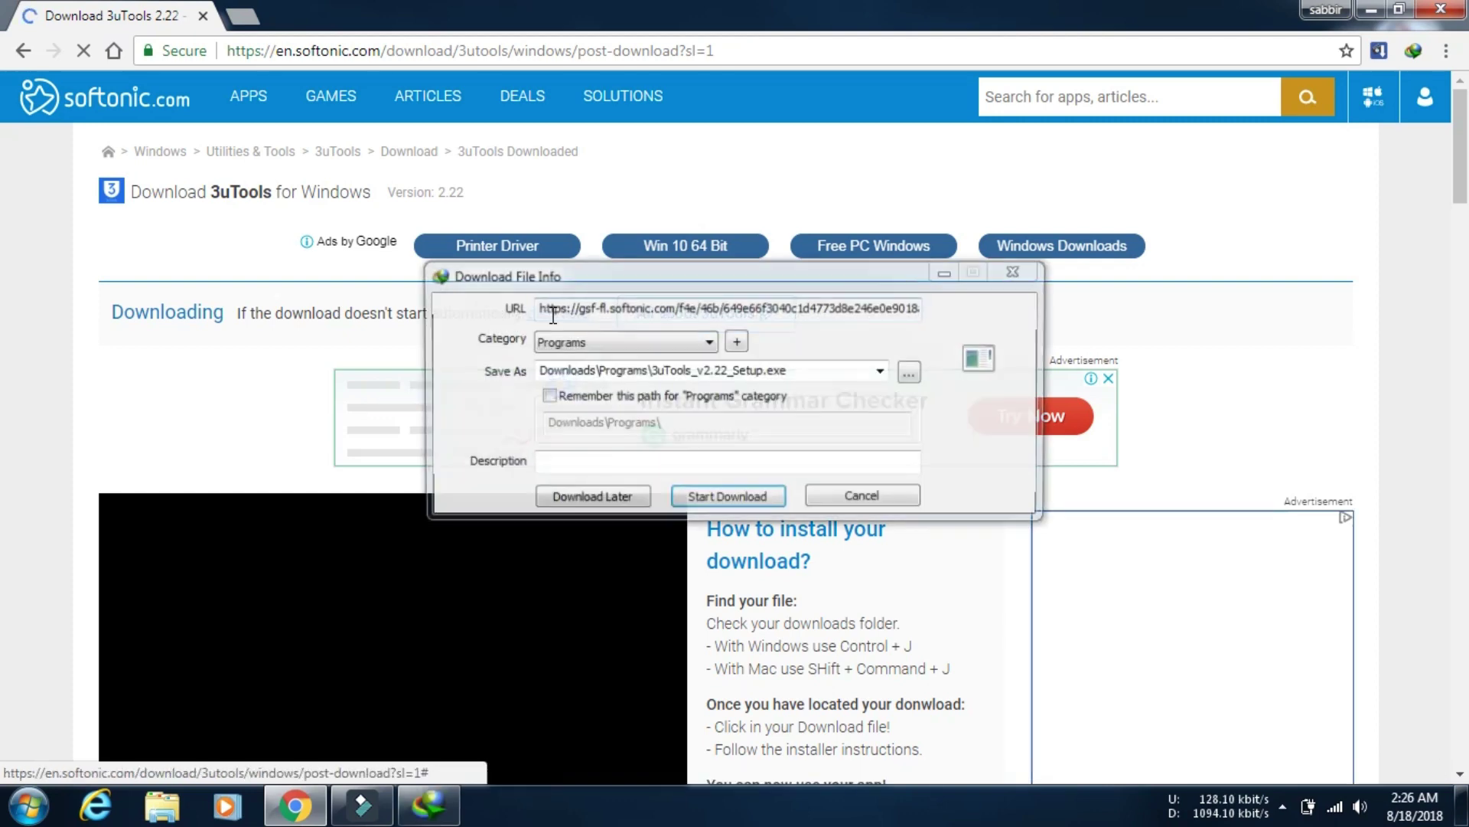
{"action": "left_click", "coordinate": [712, 499]}
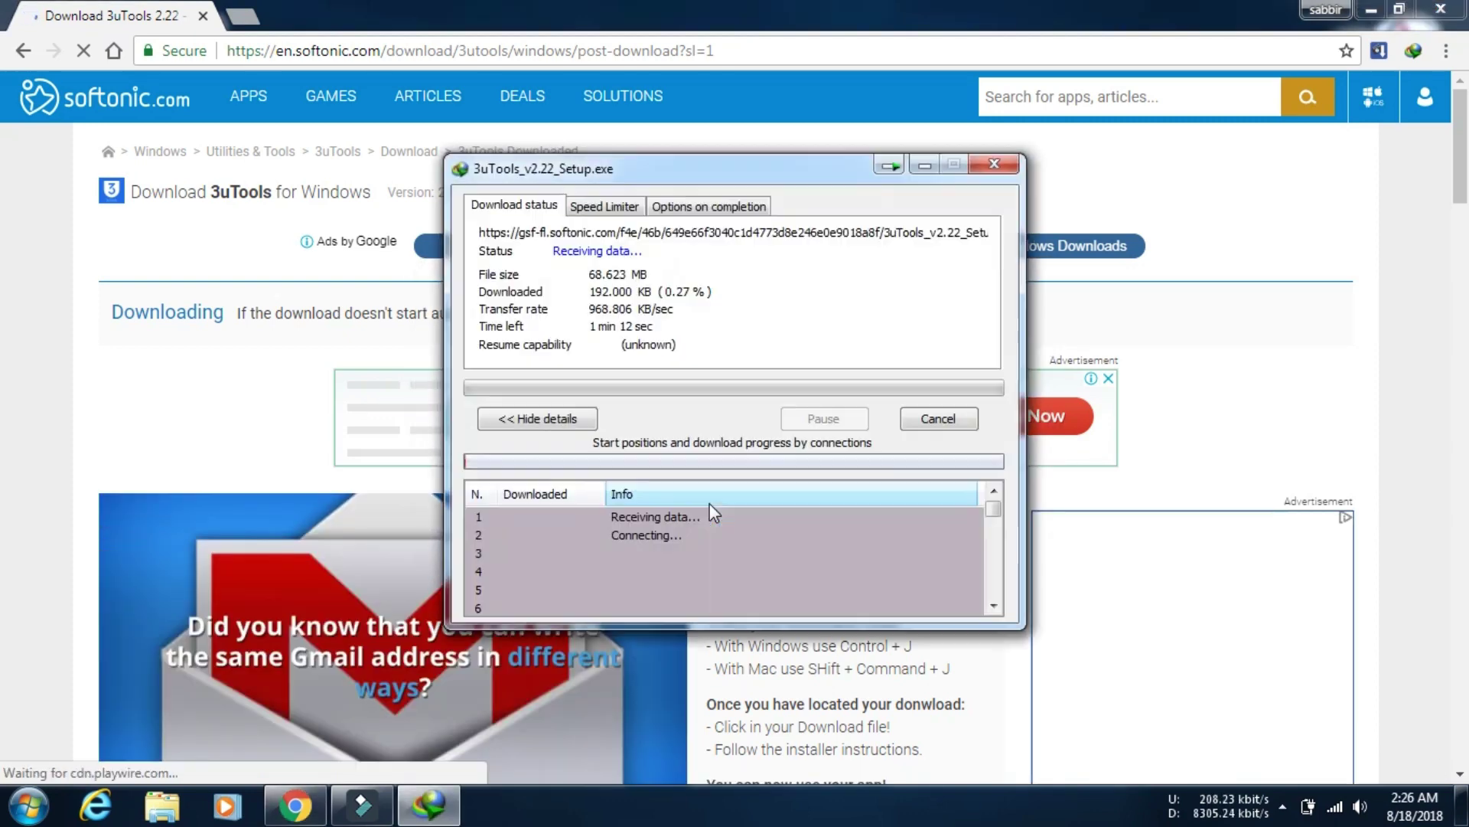
{"action": "left_click", "coordinate": [1457, 18]}
{"action": "left_click", "coordinate": [1457, 19]}
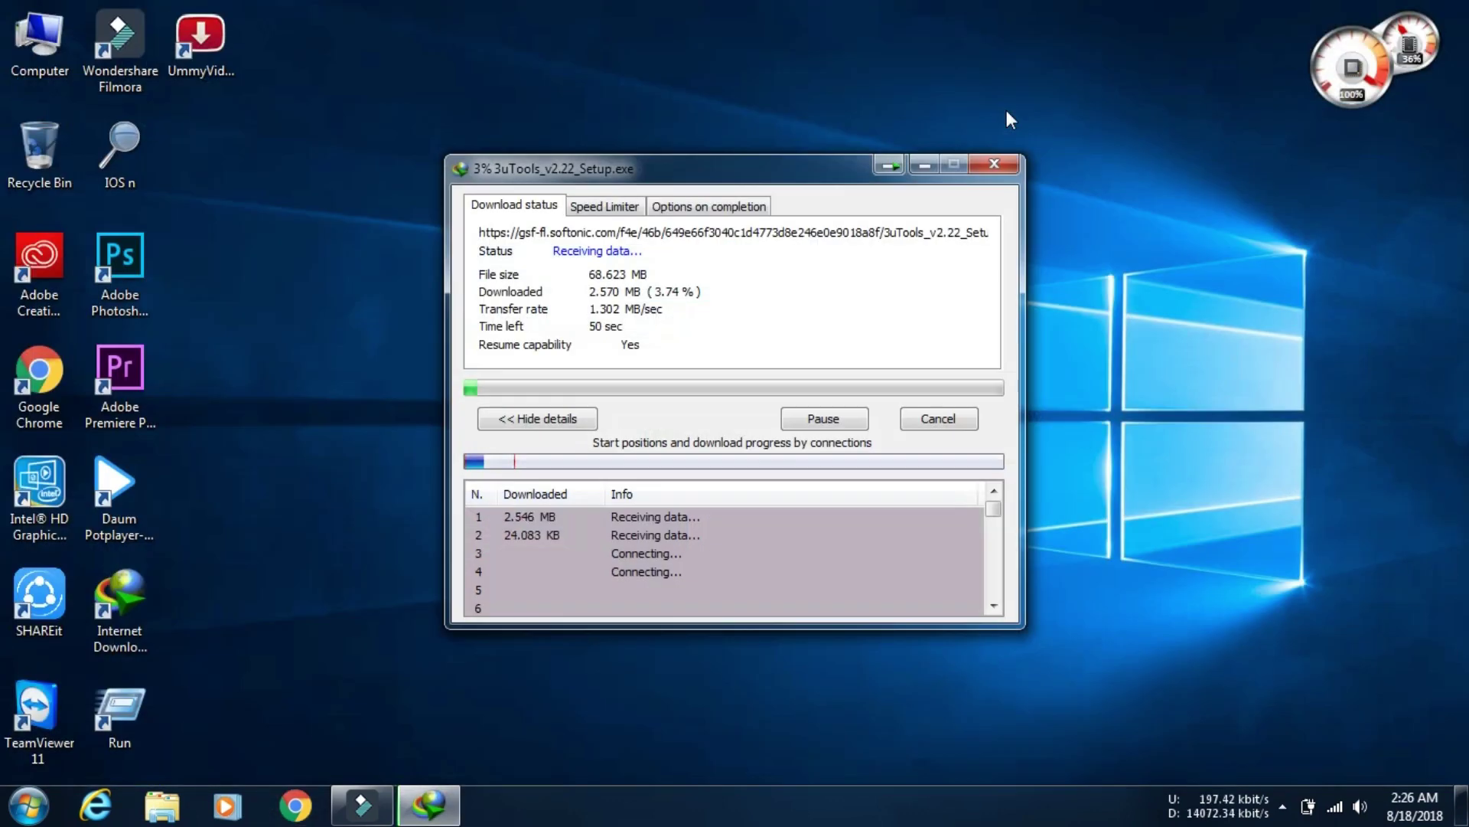
{"action": "right_click", "coordinate": [793, 56]}
{"action": "left_click", "coordinate": [833, 117]}
{"action": "right_click", "coordinate": [796, 83]}
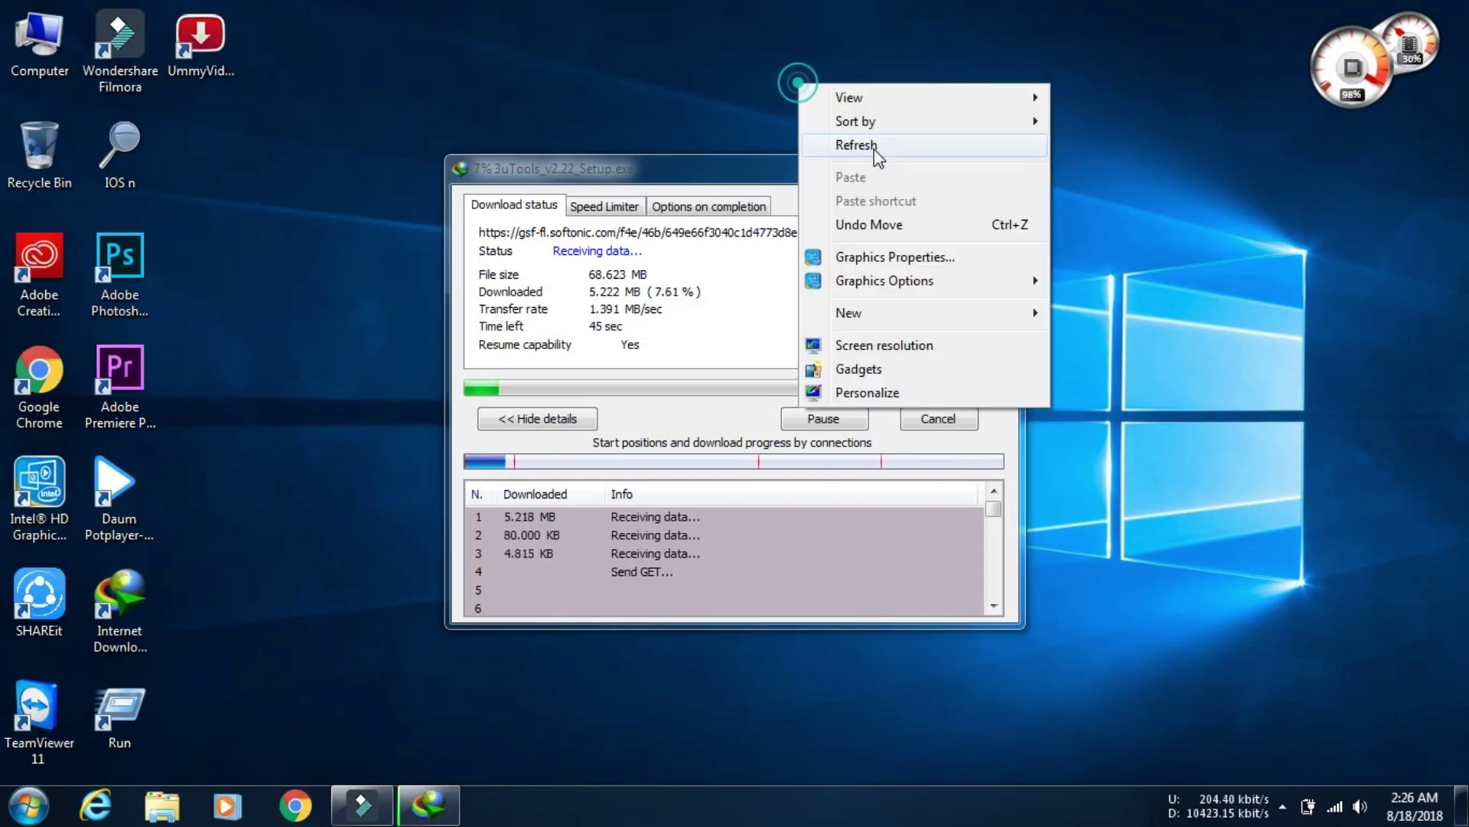
{"action": "left_click", "coordinate": [874, 147]}
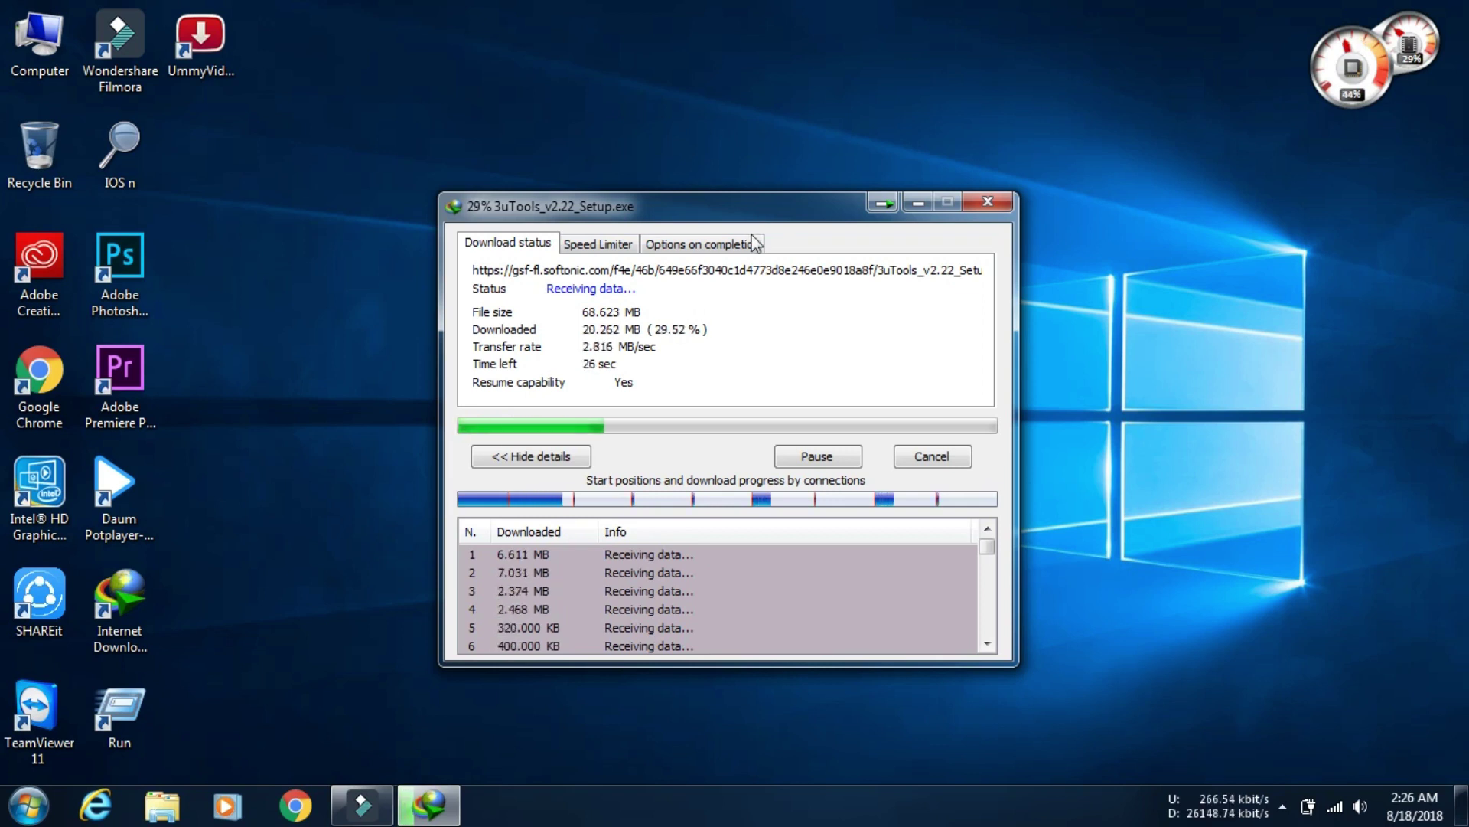
{"action": "mouse_move", "coordinate": [736, 218]}
{"action": "left_mouse_down"}
{"action": "mouse_move", "coordinate": [717, 215]}
{"action": "mouse_move", "coordinate": [715, 237]}
{"action": "left_mouse_up"}
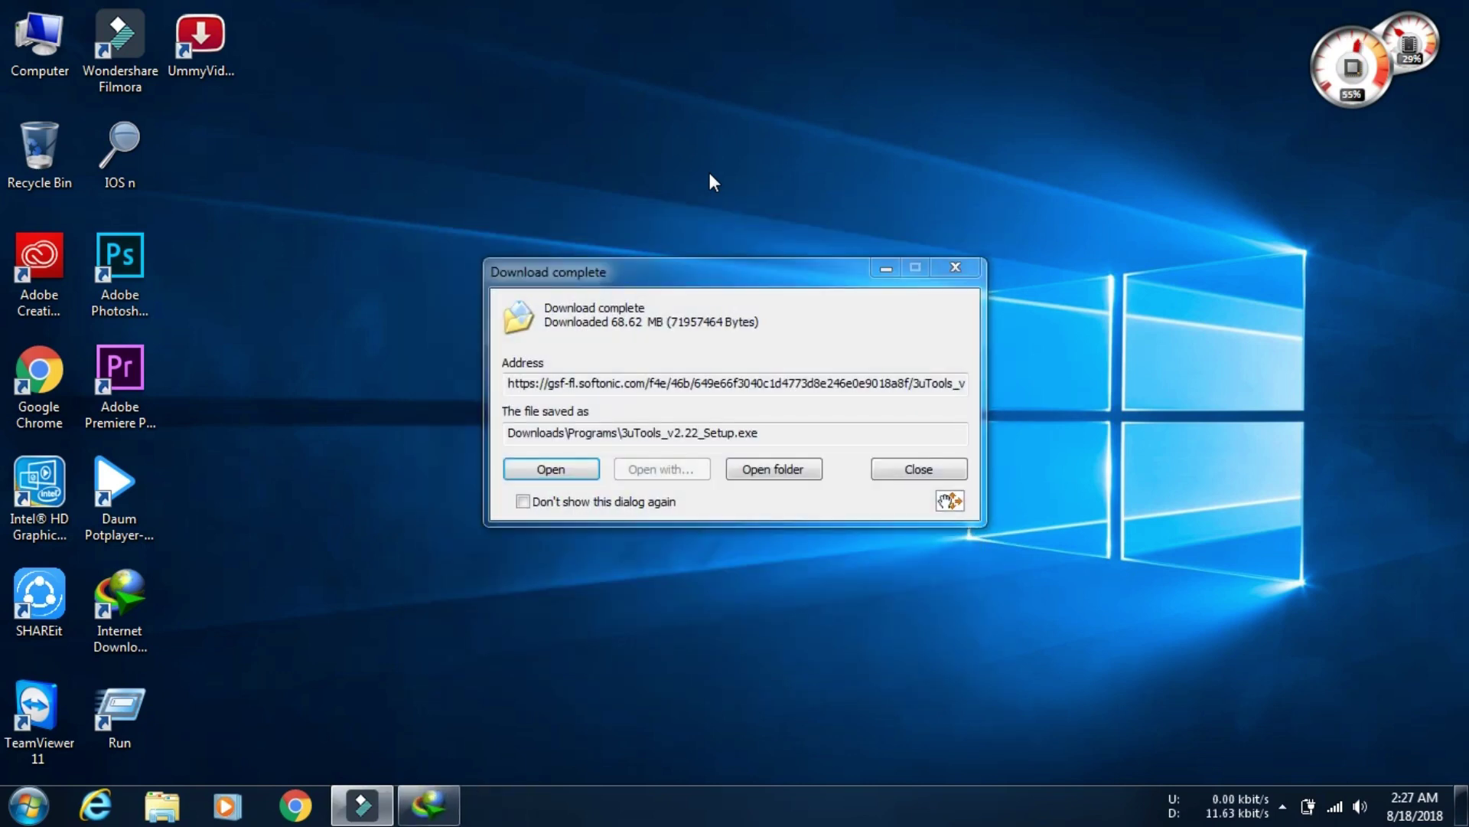
Run 3uTools_v2.22_Setup from its download folder and install 3uTools with the default options
{"action": "left_click", "coordinate": [764, 471]}
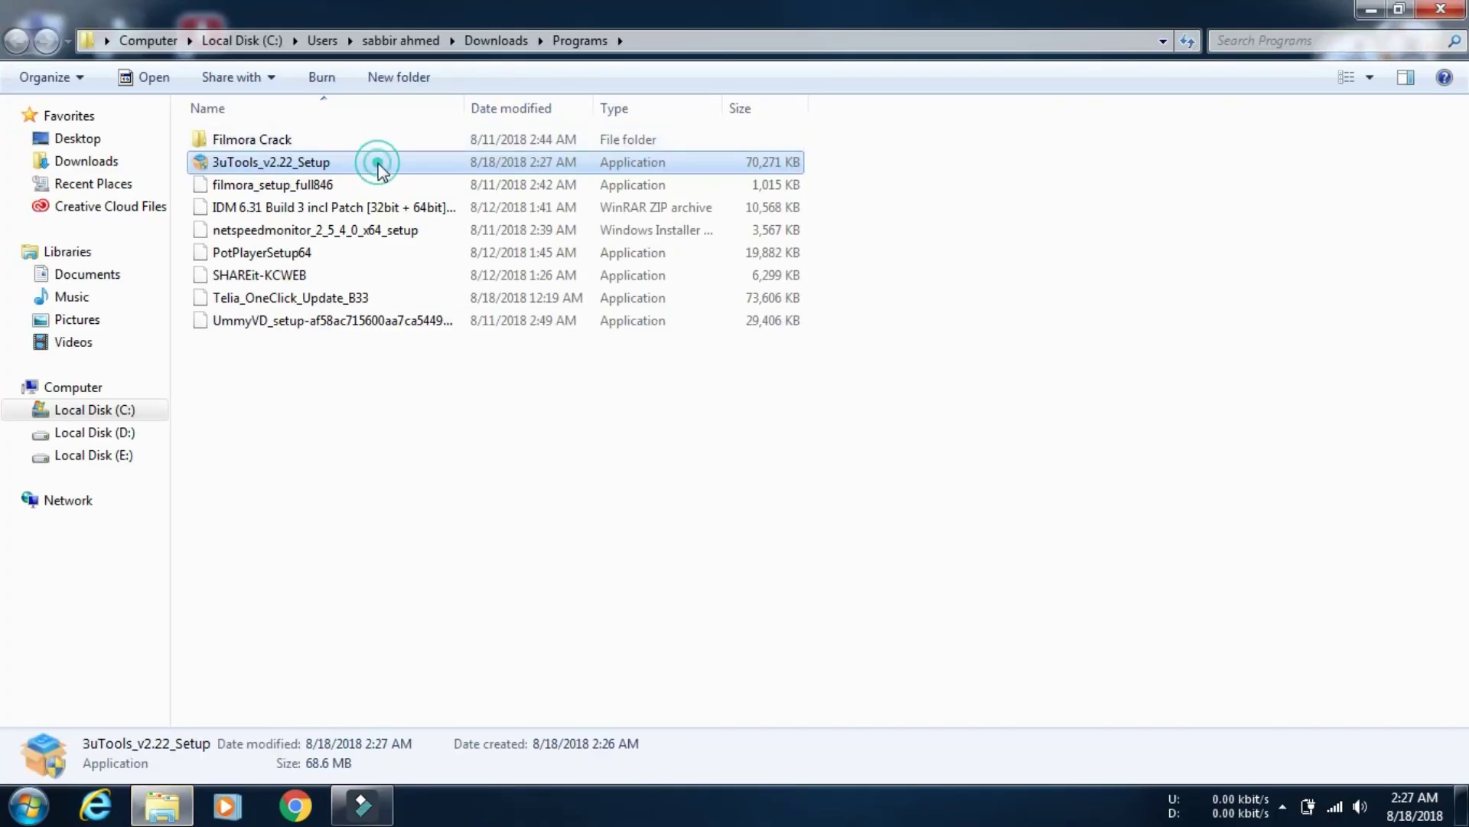
{"action": "right_click", "coordinate": [378, 163]}
{"action": "left_click", "coordinate": [464, 182]}
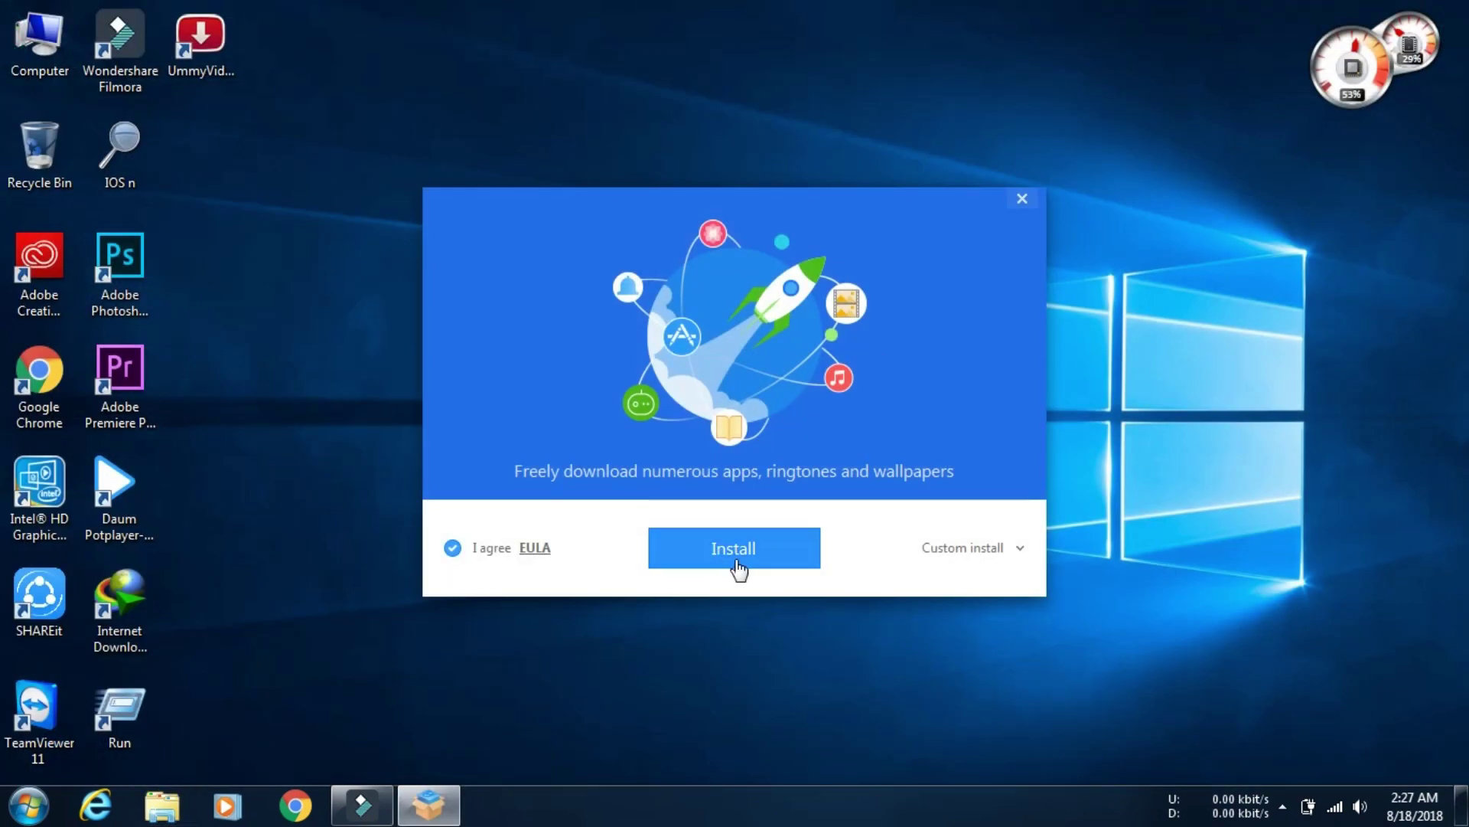
{"action": "left_click", "coordinate": [737, 564]}
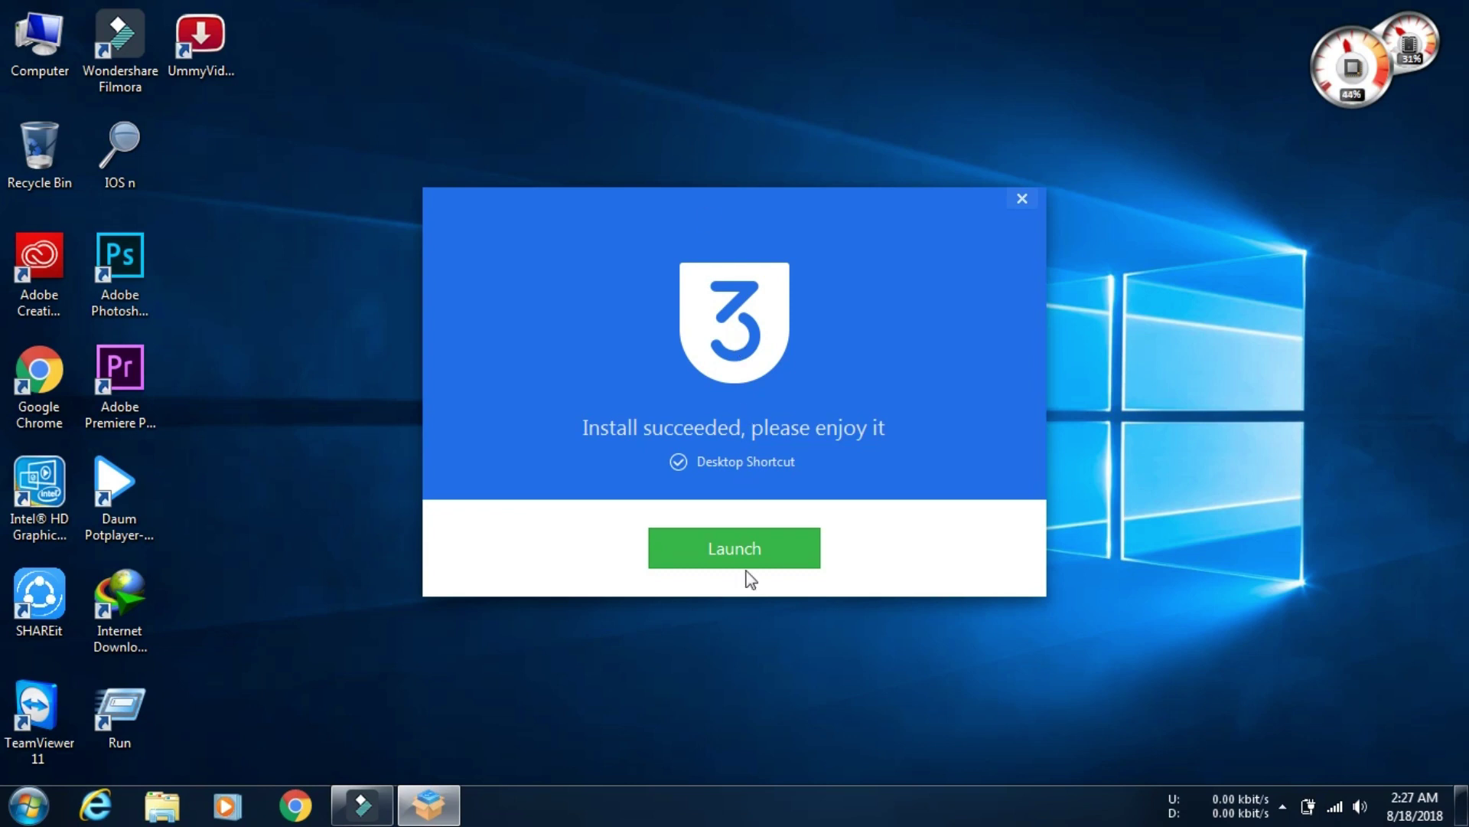
Launch 3uTools and install the Apple driver required to connect the iDevice
{"action": "left_click", "coordinate": [728, 555]}
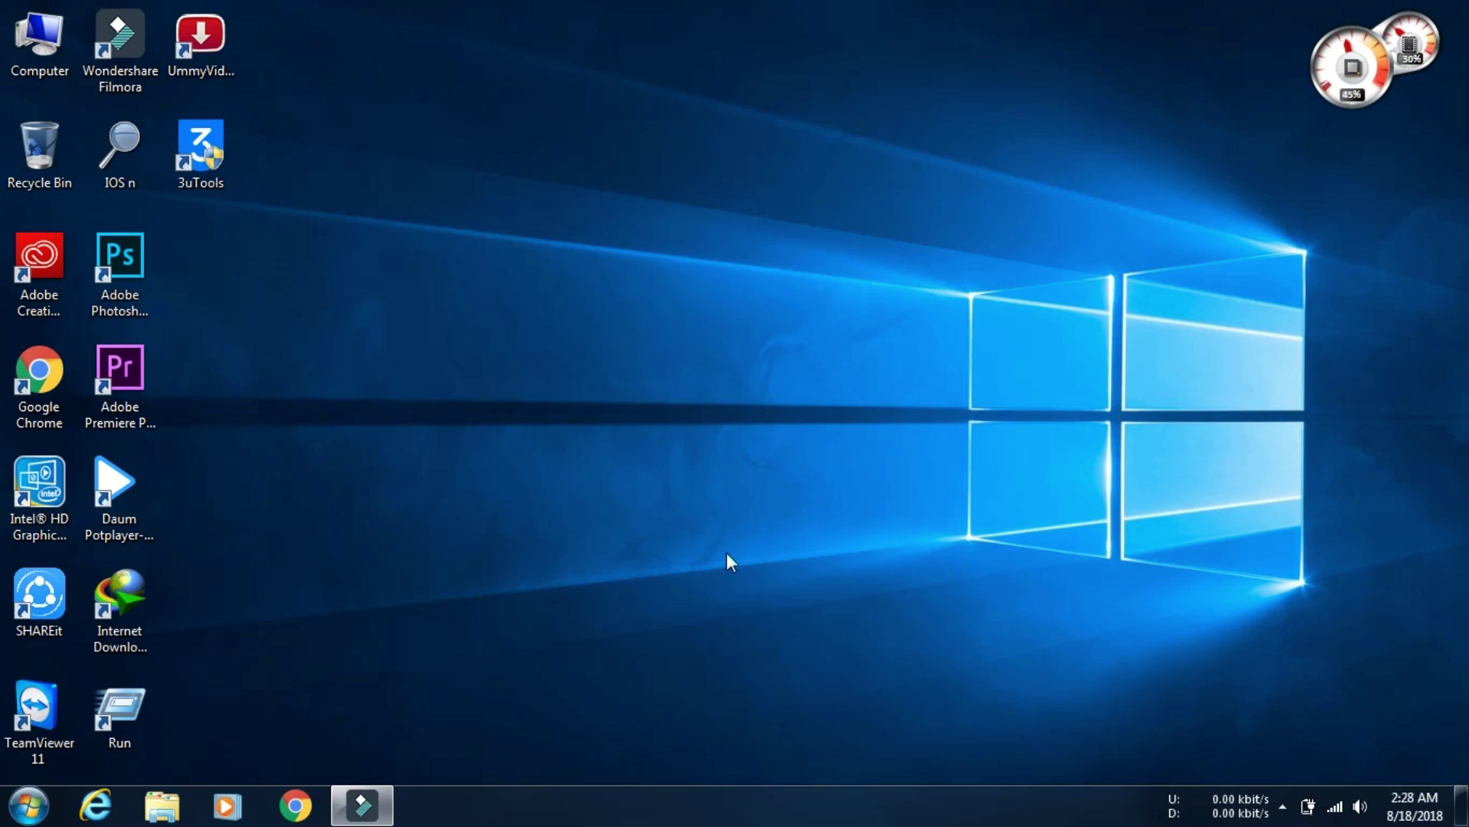
{"action": "double_click", "coordinate": [193, 162]}
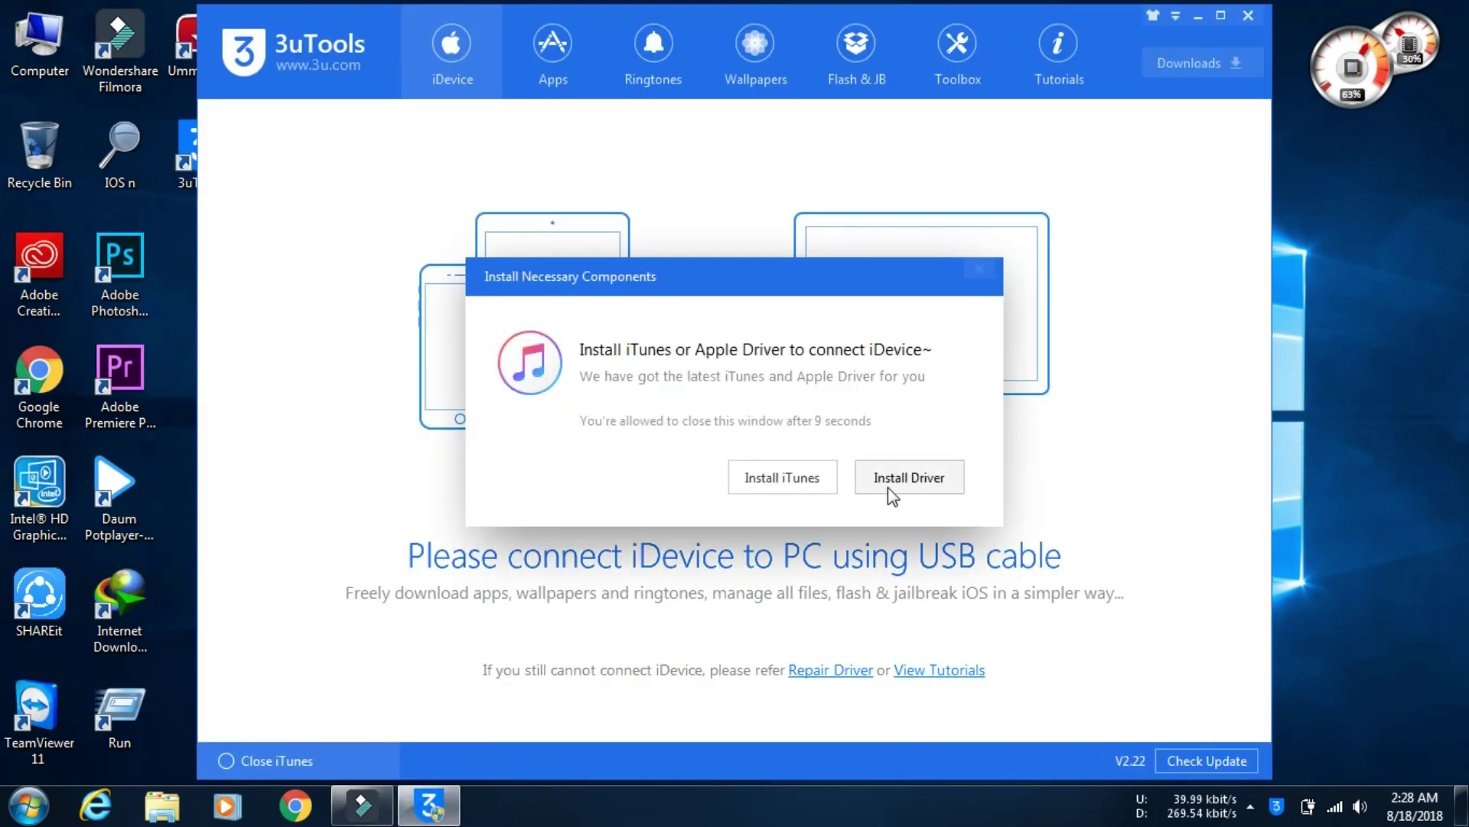
{"action": "left_click", "coordinate": [888, 481]}
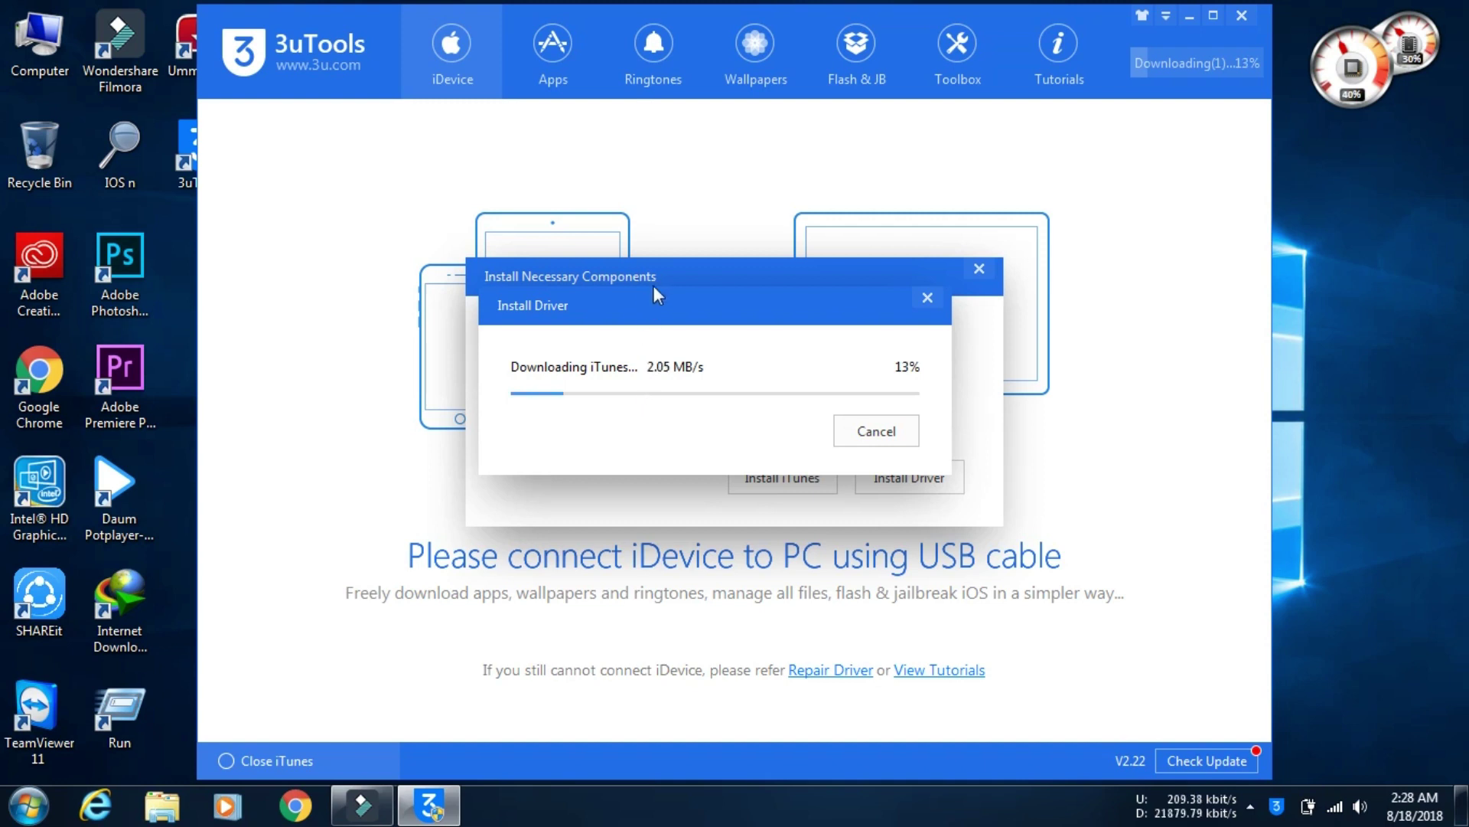
{"action": "left_click_drag", "start_coordinate": [665, 293], "coordinate": [682, 331]}
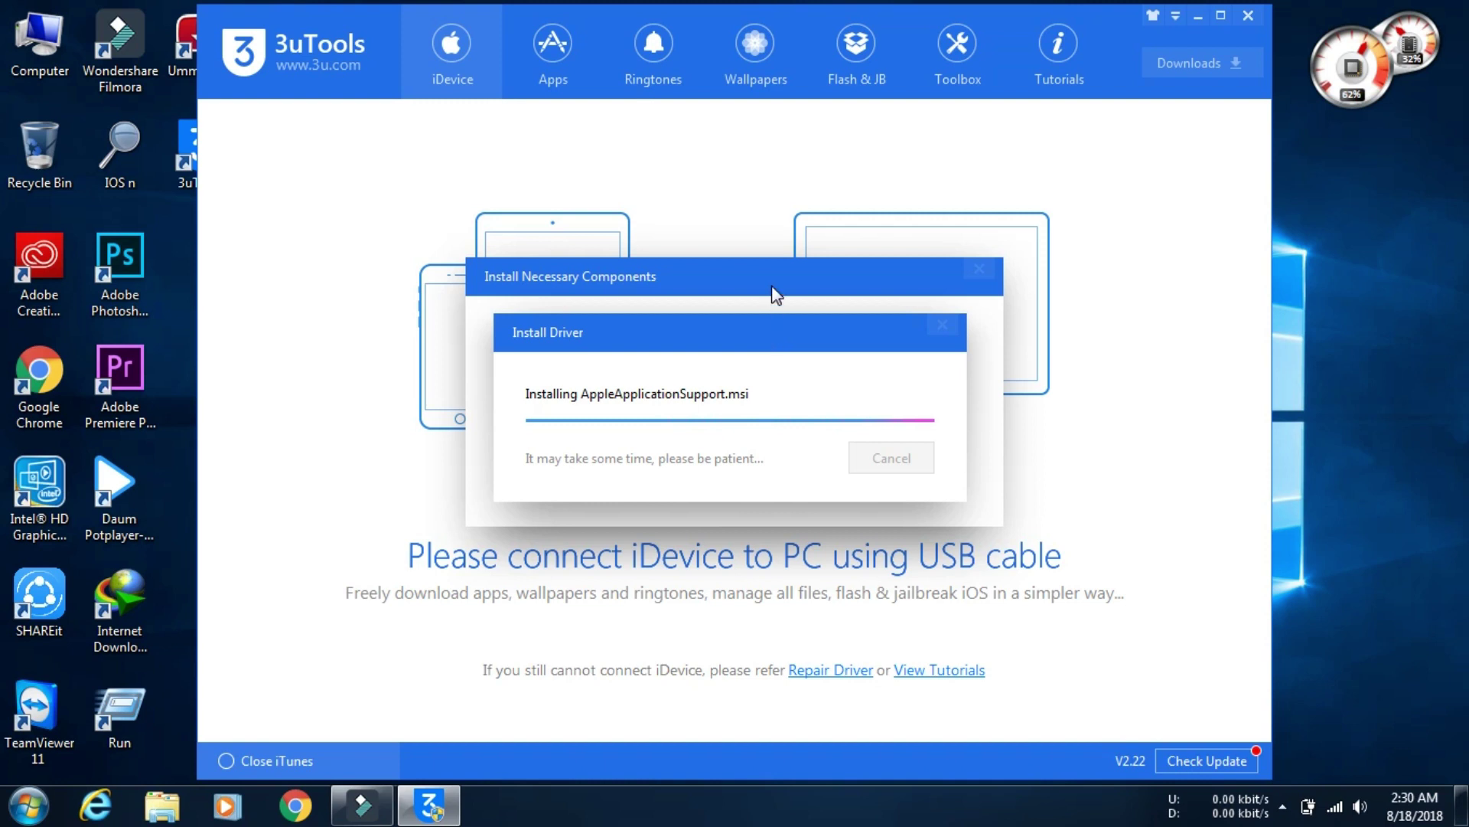
{"action": "left_click_drag", "start_coordinate": [772, 327], "coordinate": [769, 270]}
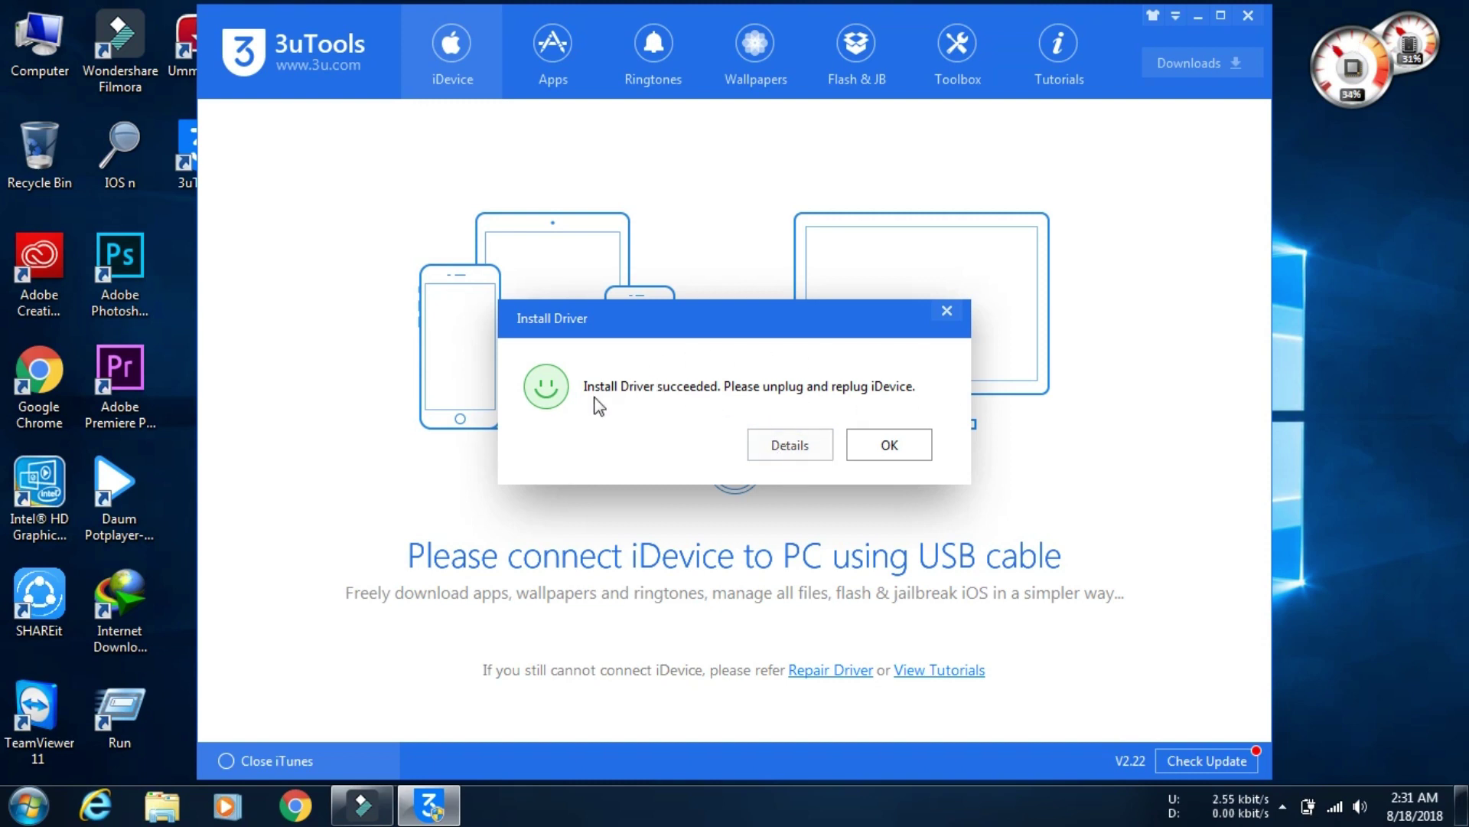
{"action": "left_click", "coordinate": [908, 449]}
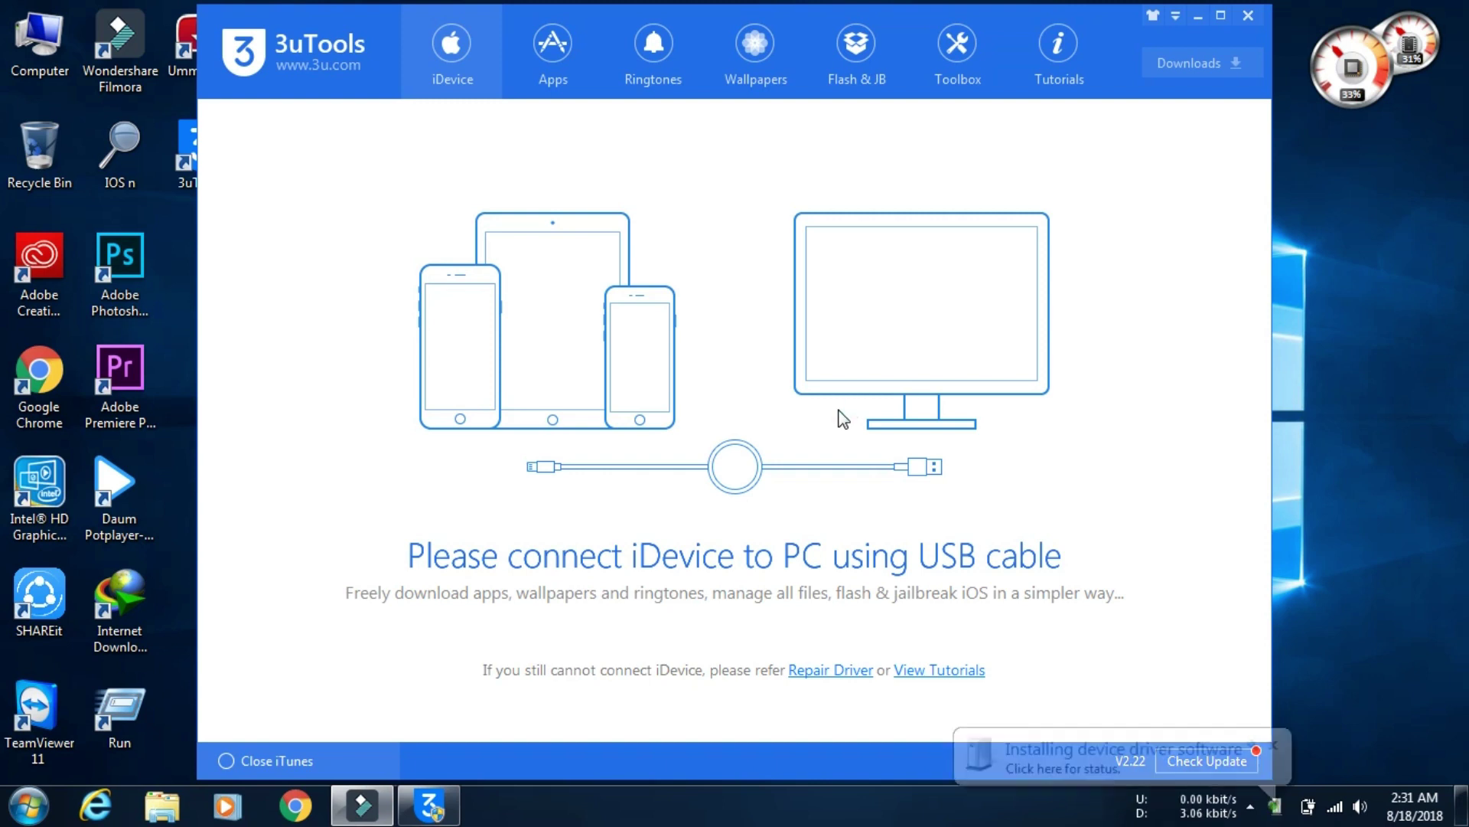
Check the iPhone's driver installation status and confirm in 3uTools that the device has trusted this PC
{"action": "left_click", "coordinate": [1047, 769]}
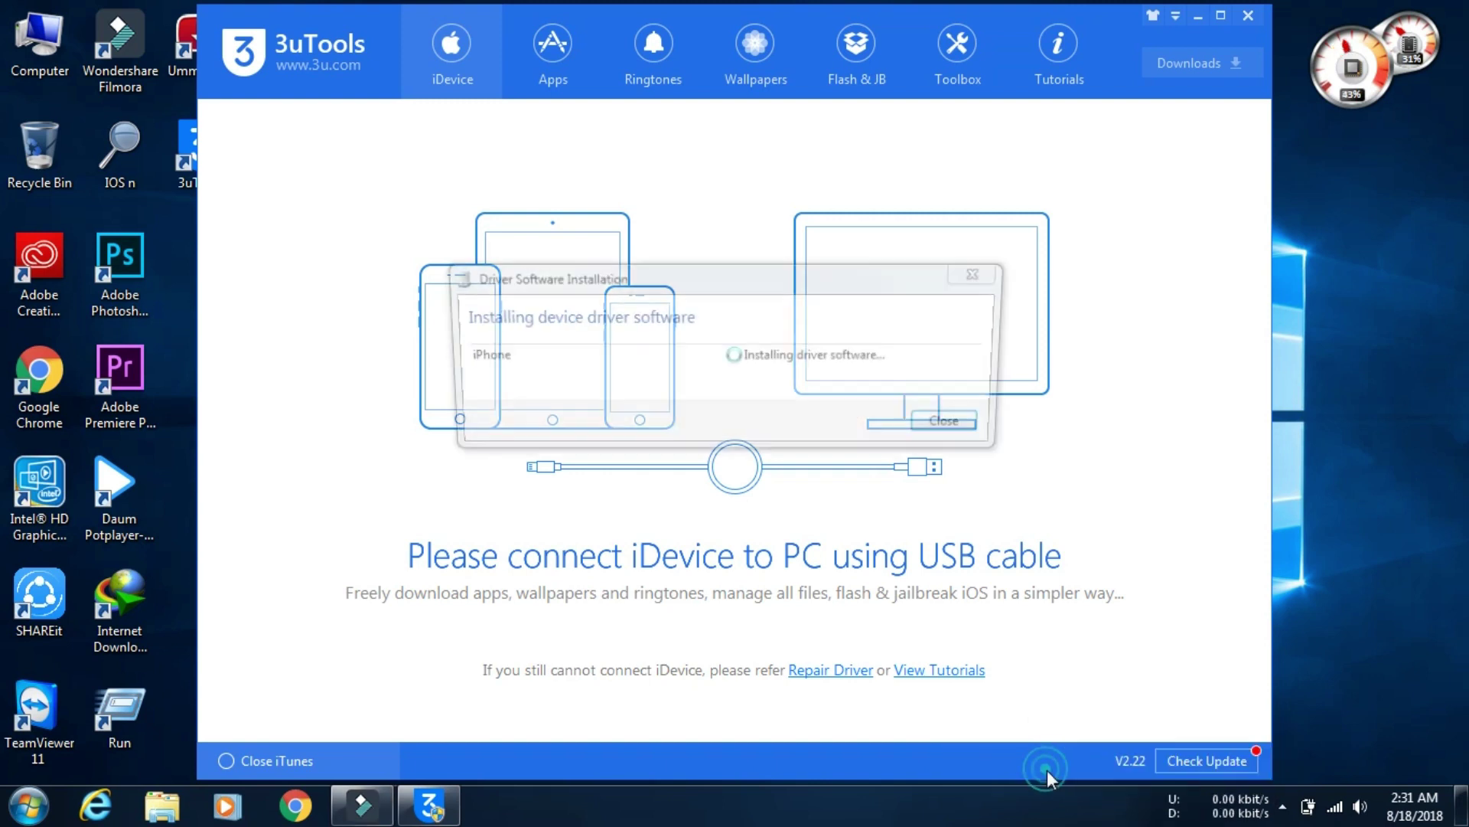
{"action": "left_click_drag", "start_coordinate": [740, 318], "coordinate": [743, 371]}
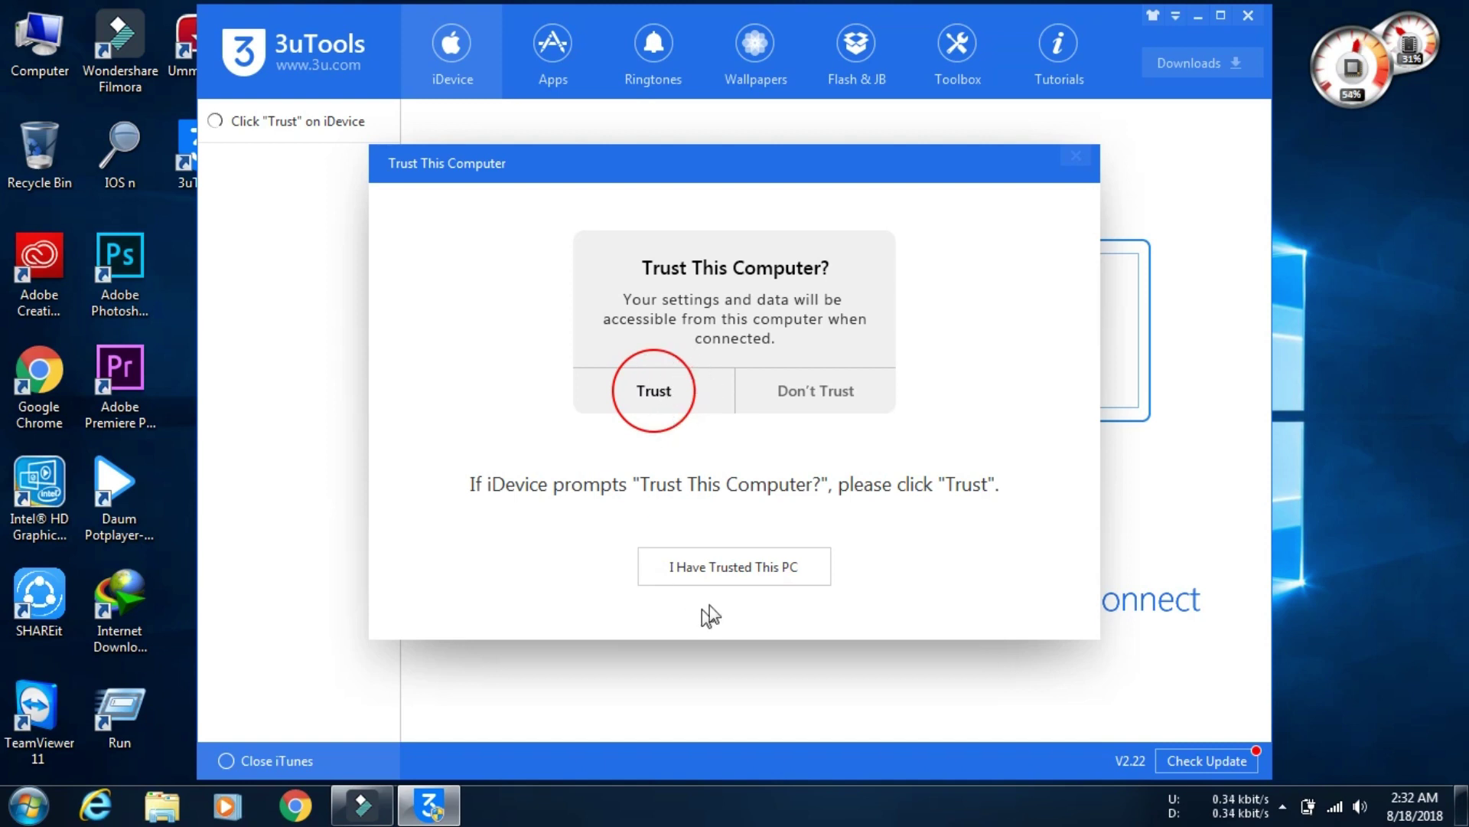
{"action": "left_click", "coordinate": [758, 573]}
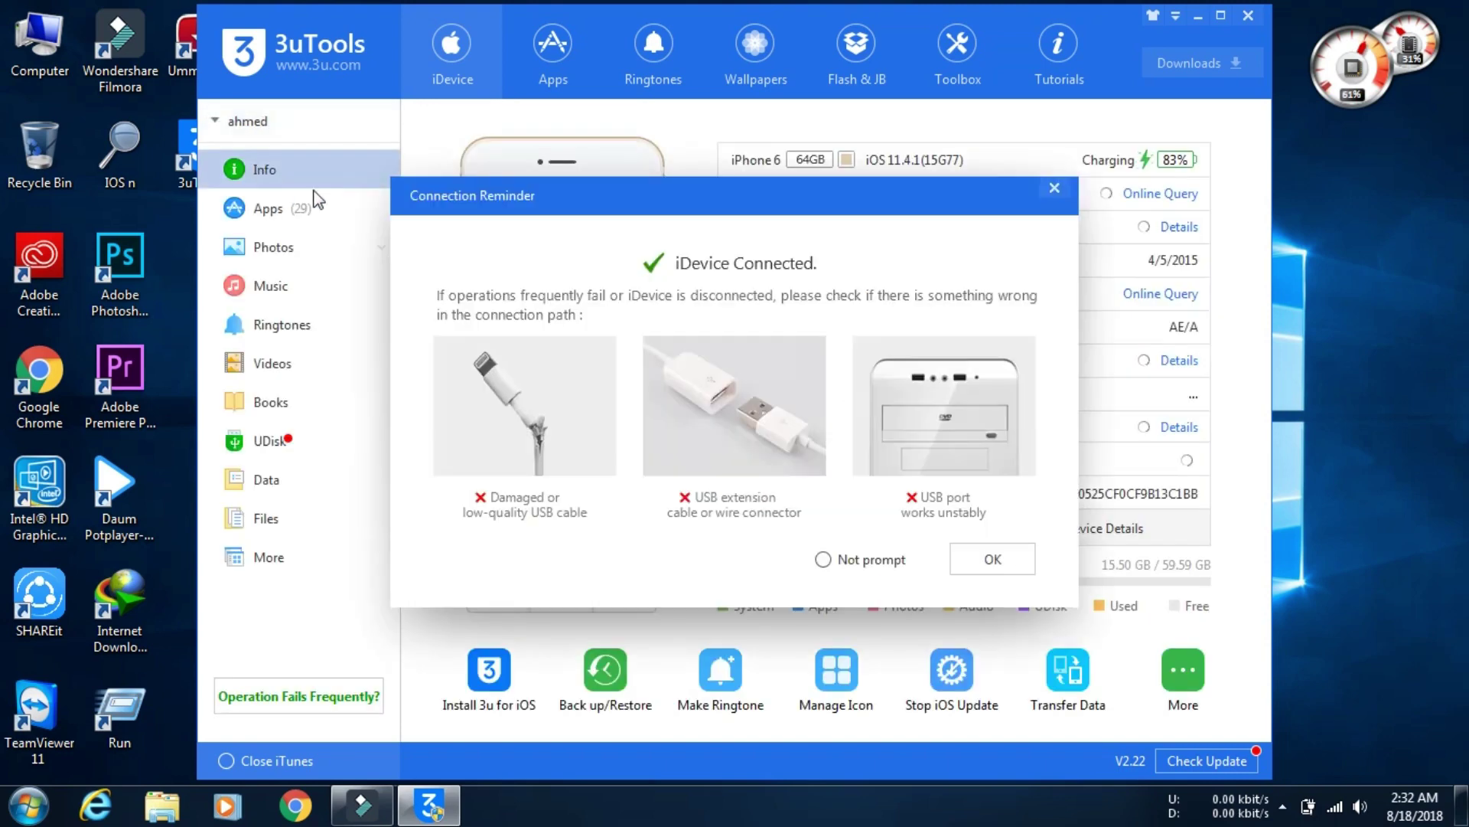
Dismiss the connection reminder and view the apps and music stored on the connected iPhone
{"action": "left_click_drag", "start_coordinate": [698, 208], "coordinate": [1009, 223]}
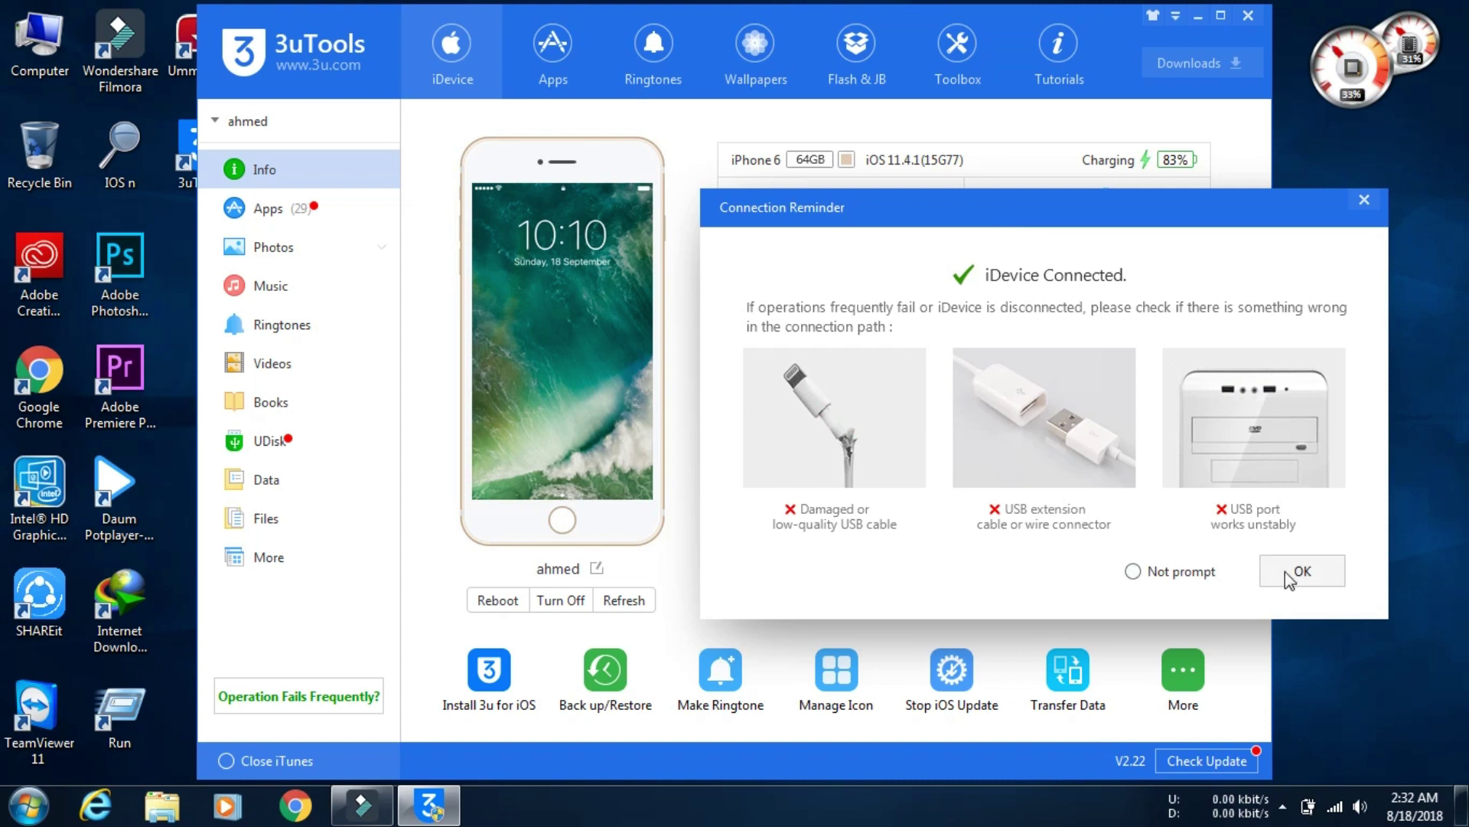
{"action": "left_click", "coordinate": [269, 219]}
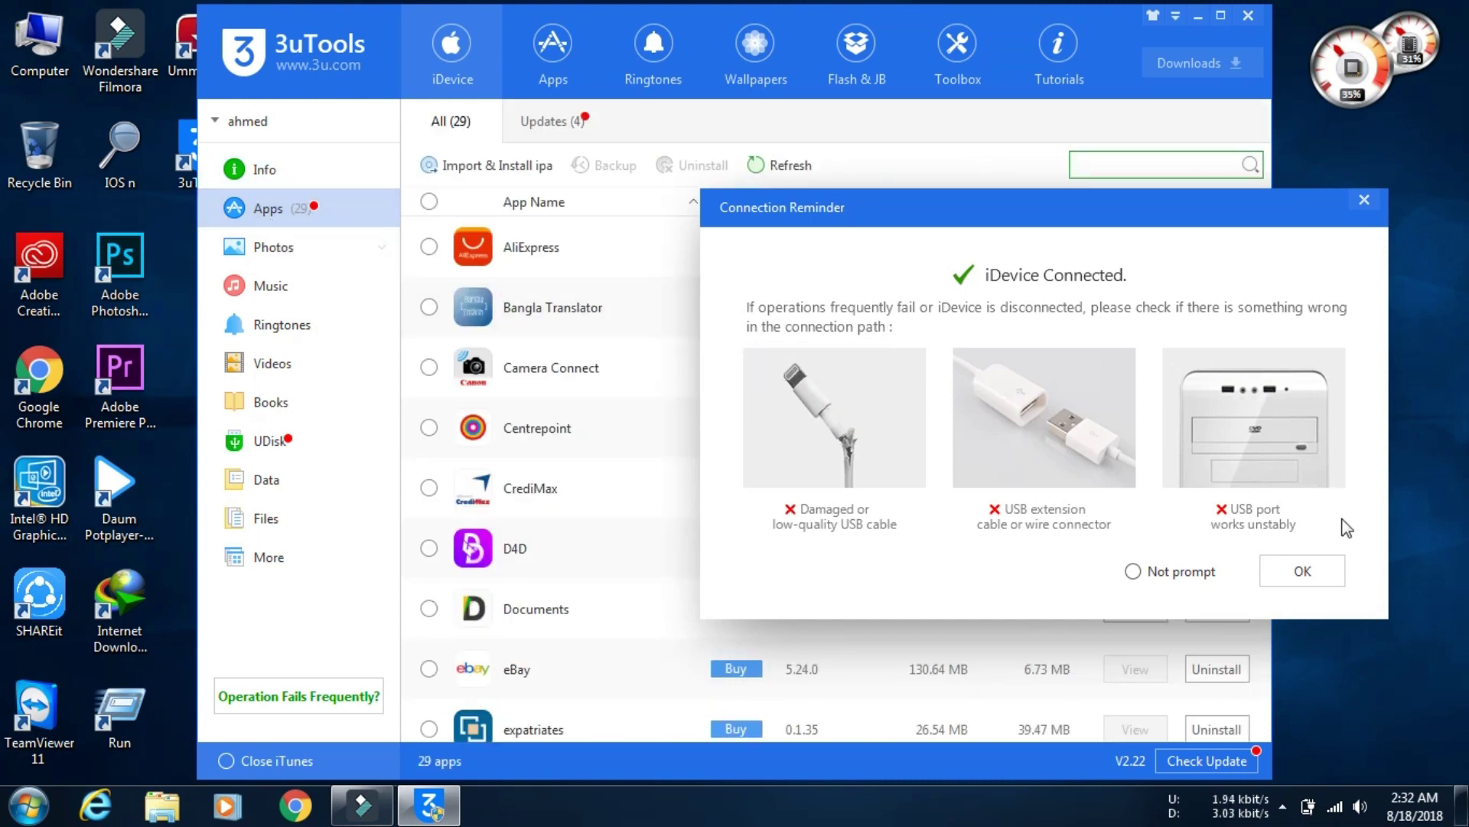
{"action": "left_click", "coordinate": [1302, 583]}
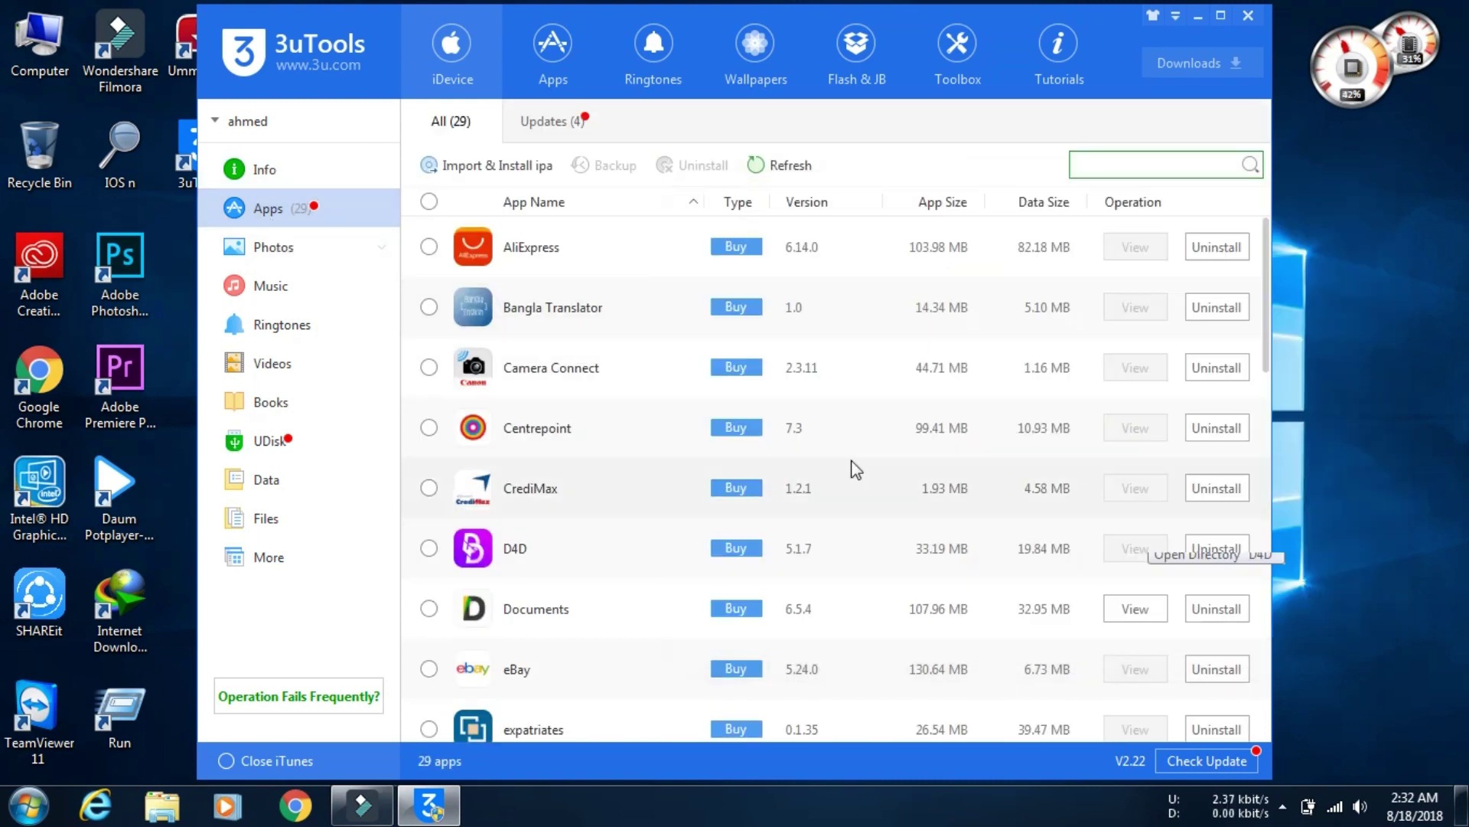
{"action": "left_click", "coordinate": [263, 289]}
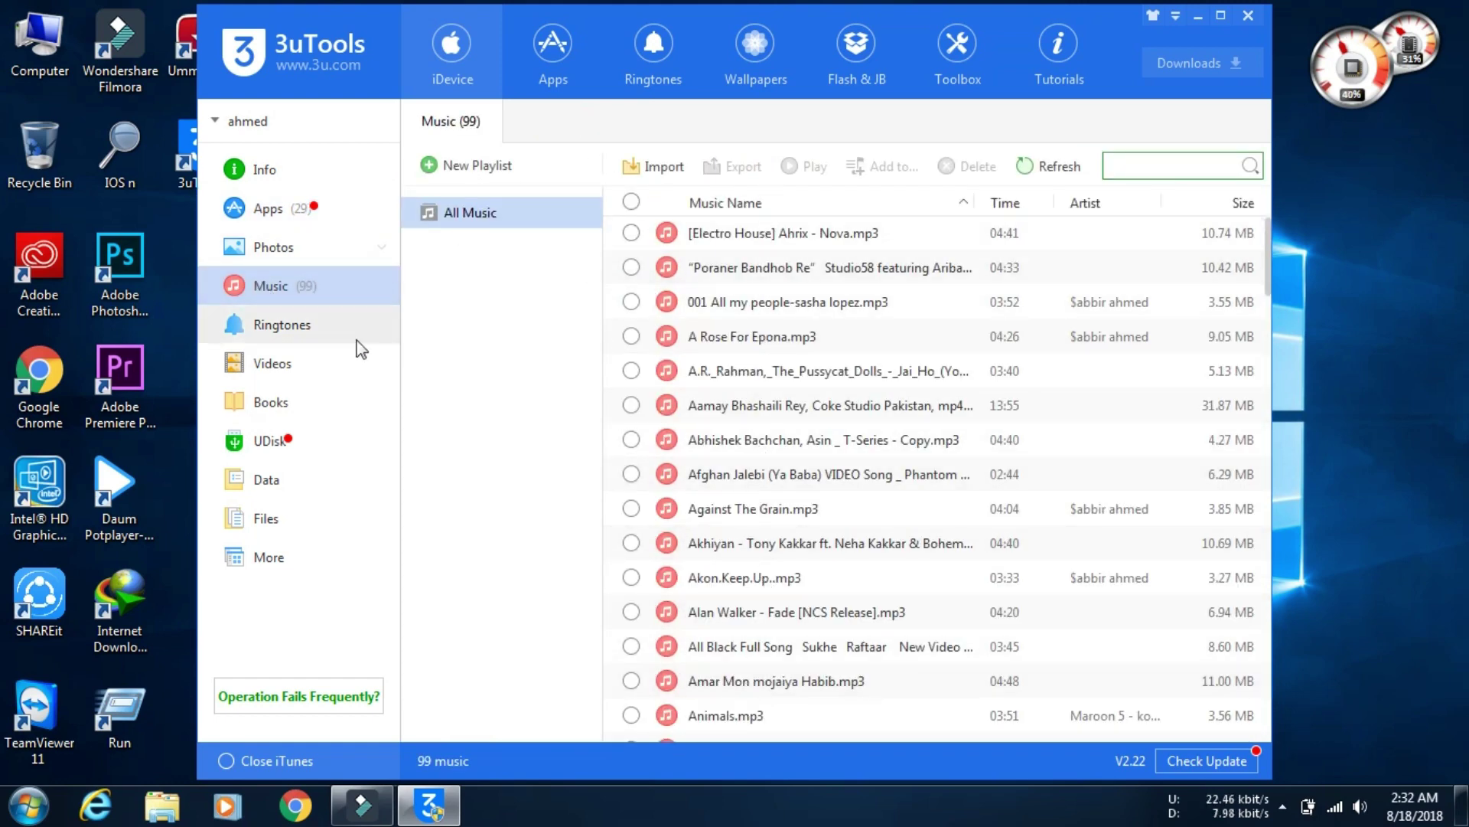
Import the audio file "ton" from the desktop folder "IOS n" into the iPhone's ringtones
{"action": "left_click", "coordinate": [280, 329]}
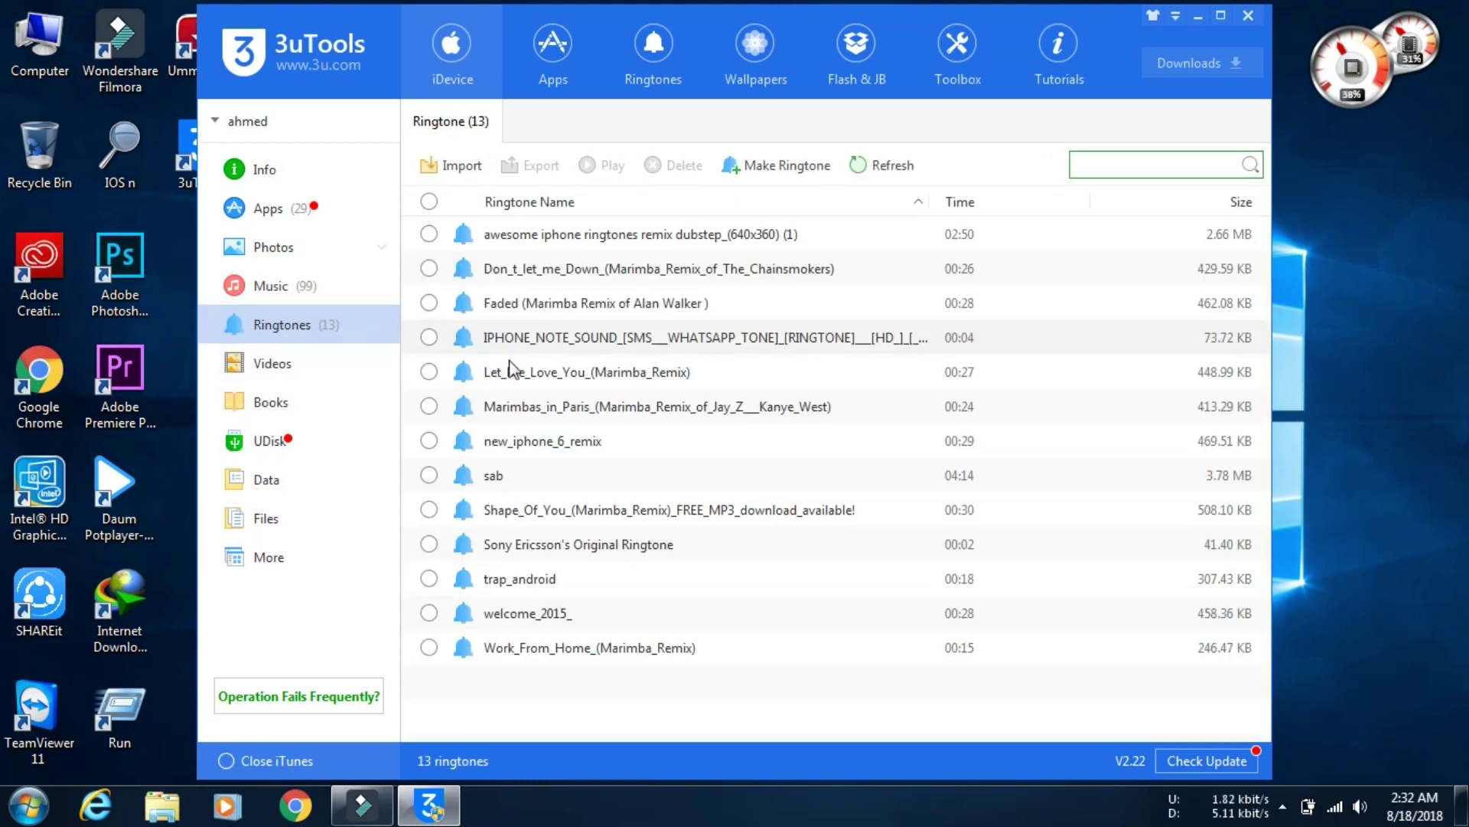
{"action": "left_click", "coordinate": [452, 176]}
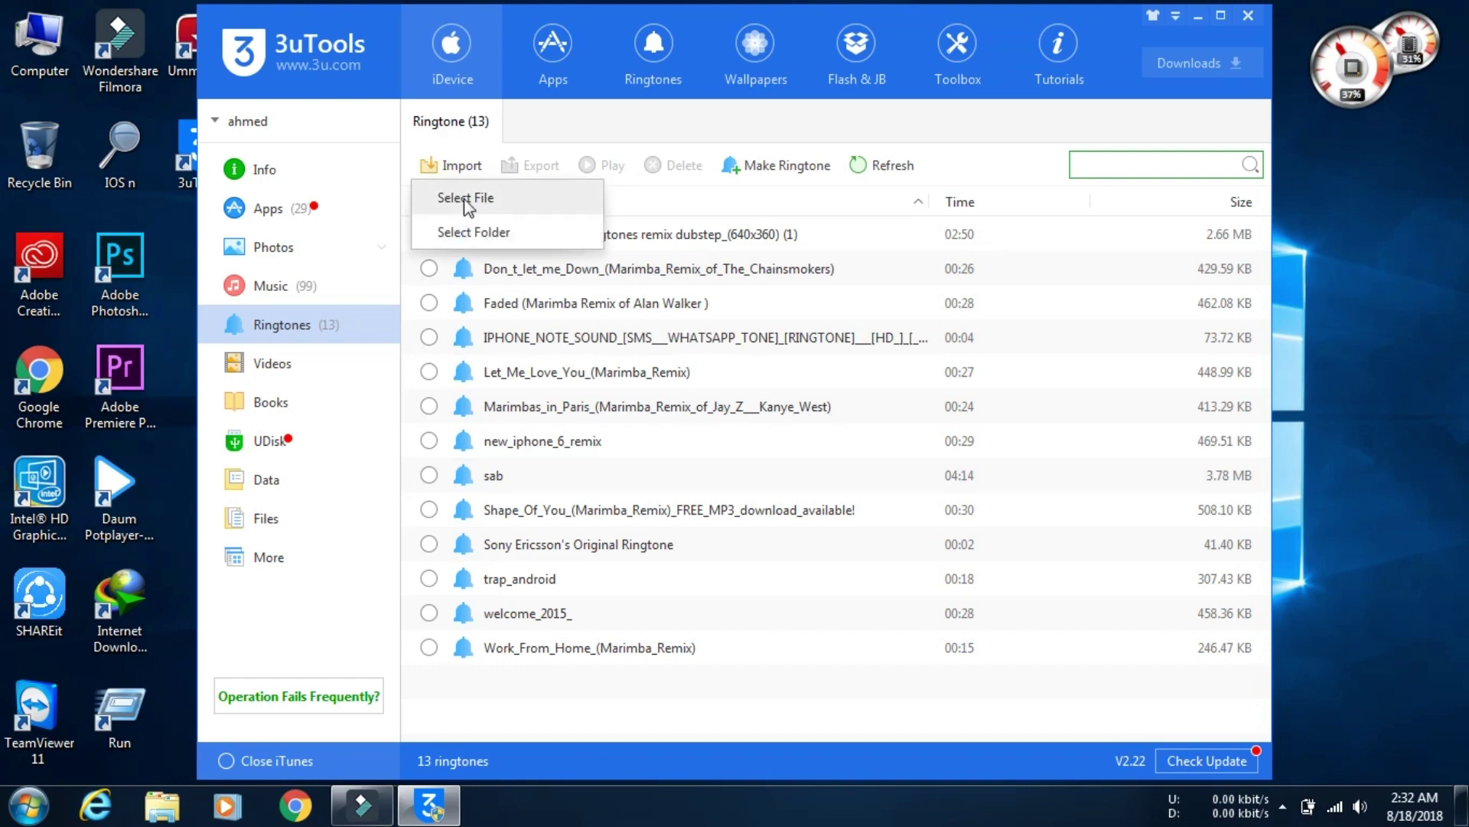
{"action": "left_click", "coordinate": [465, 200]}
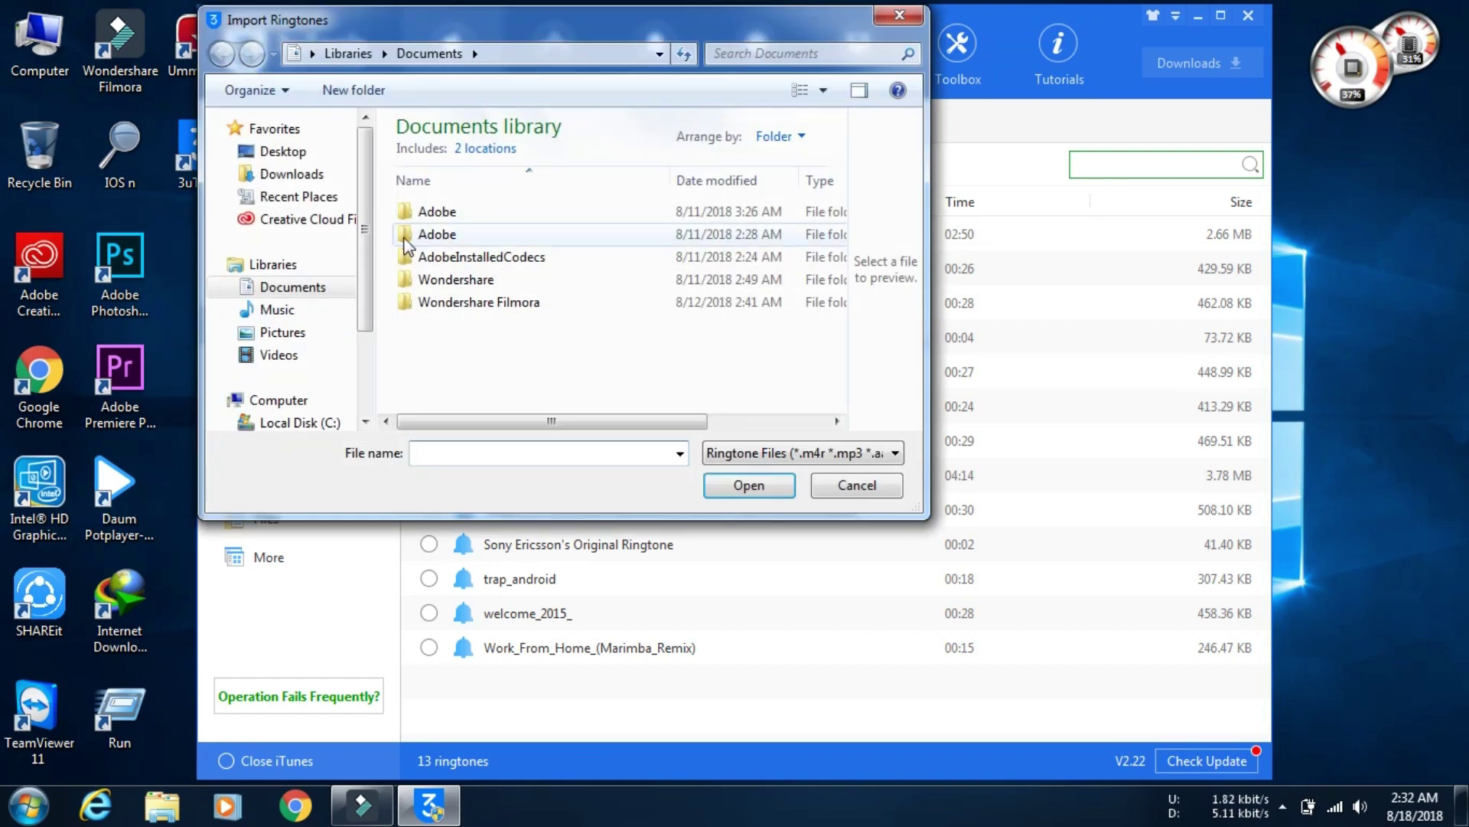
{"action": "left_click", "coordinate": [295, 174]}
{"action": "left_click", "coordinate": [297, 157]}
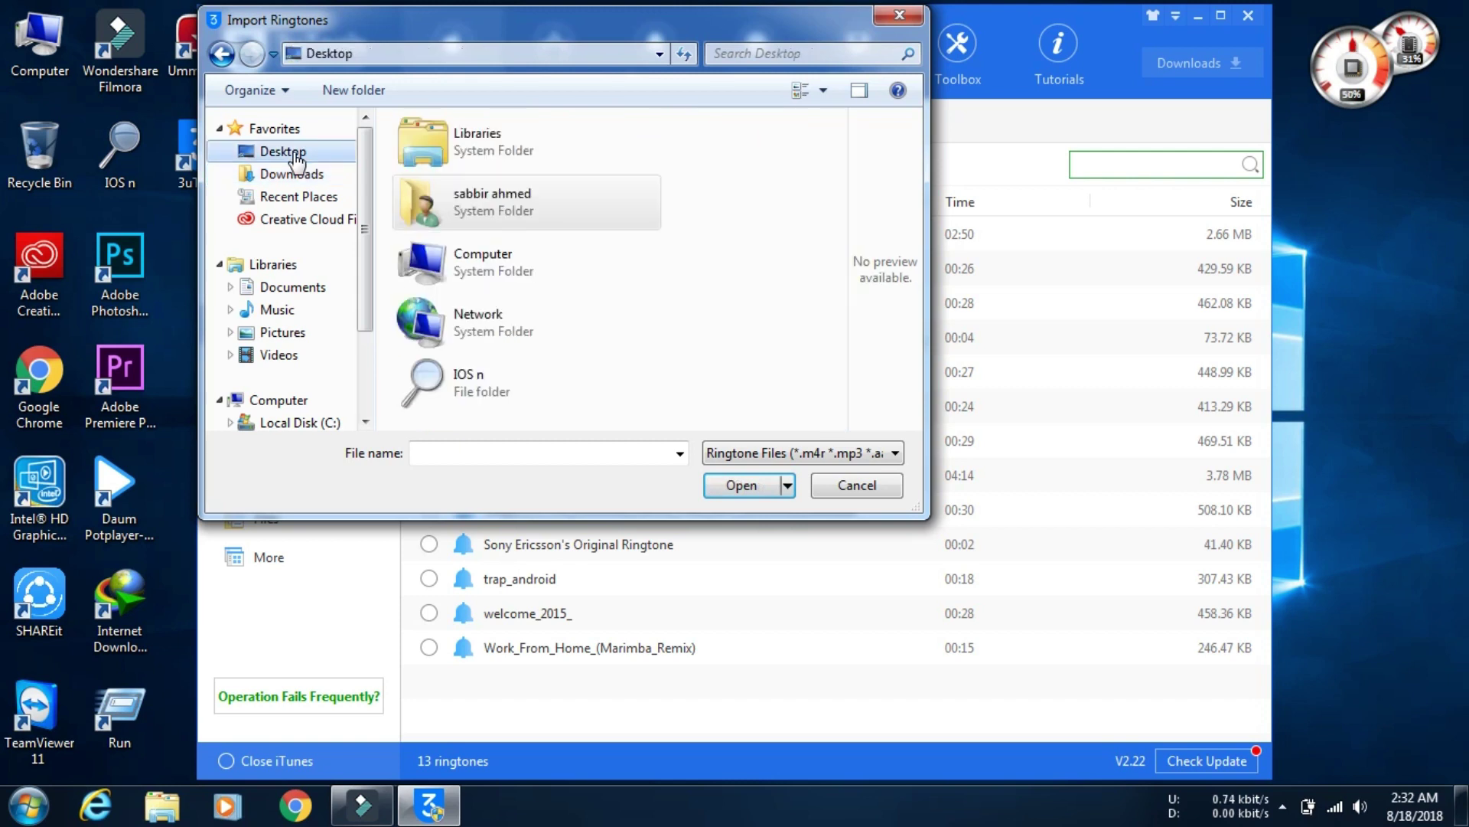
{"action": "double_click", "coordinate": [459, 381]}
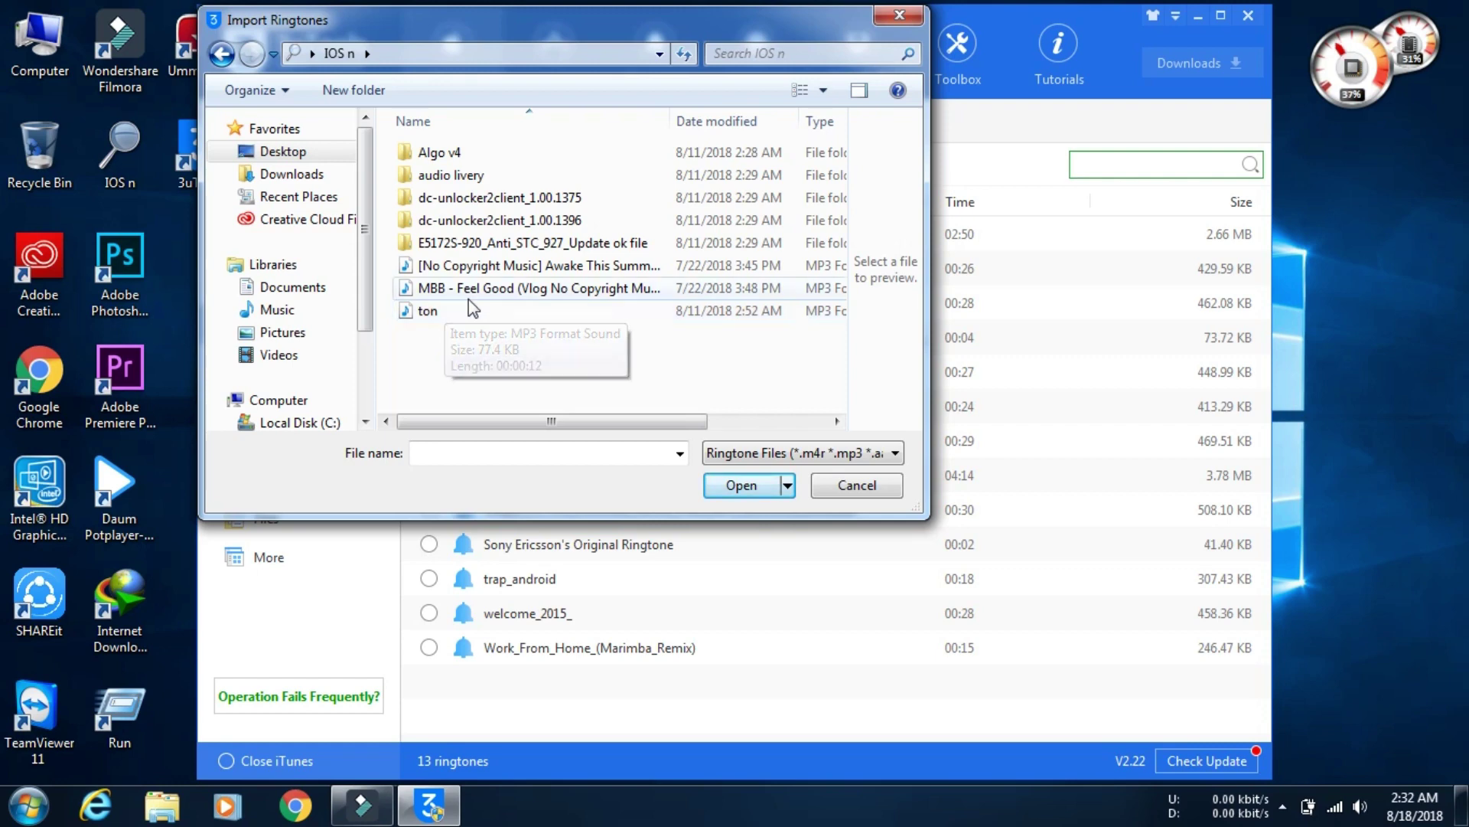
{"action": "left_click", "coordinate": [479, 314]}
{"action": "double_click", "coordinate": [479, 314]}
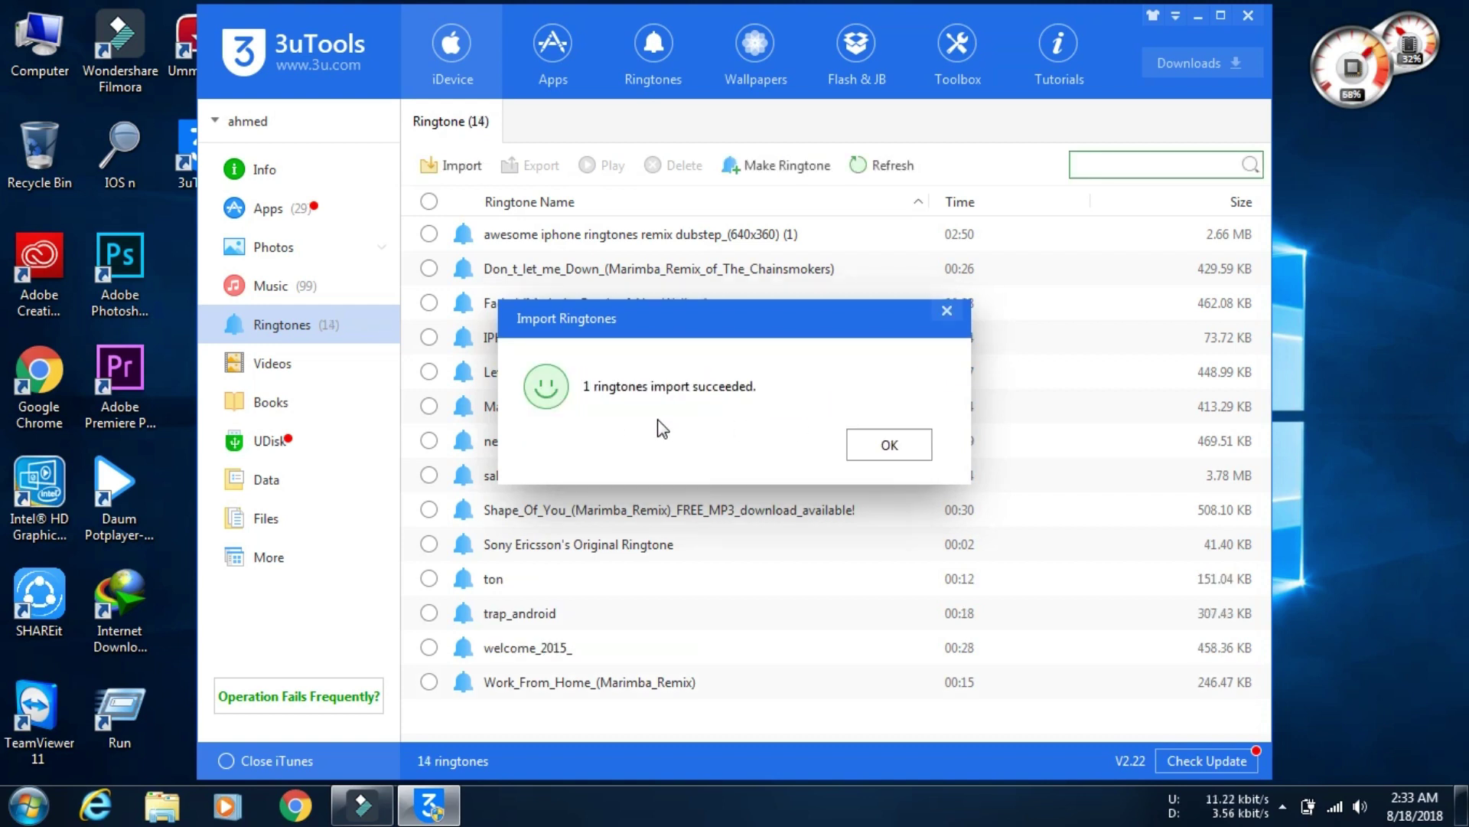
{"action": "left_click", "coordinate": [888, 452]}
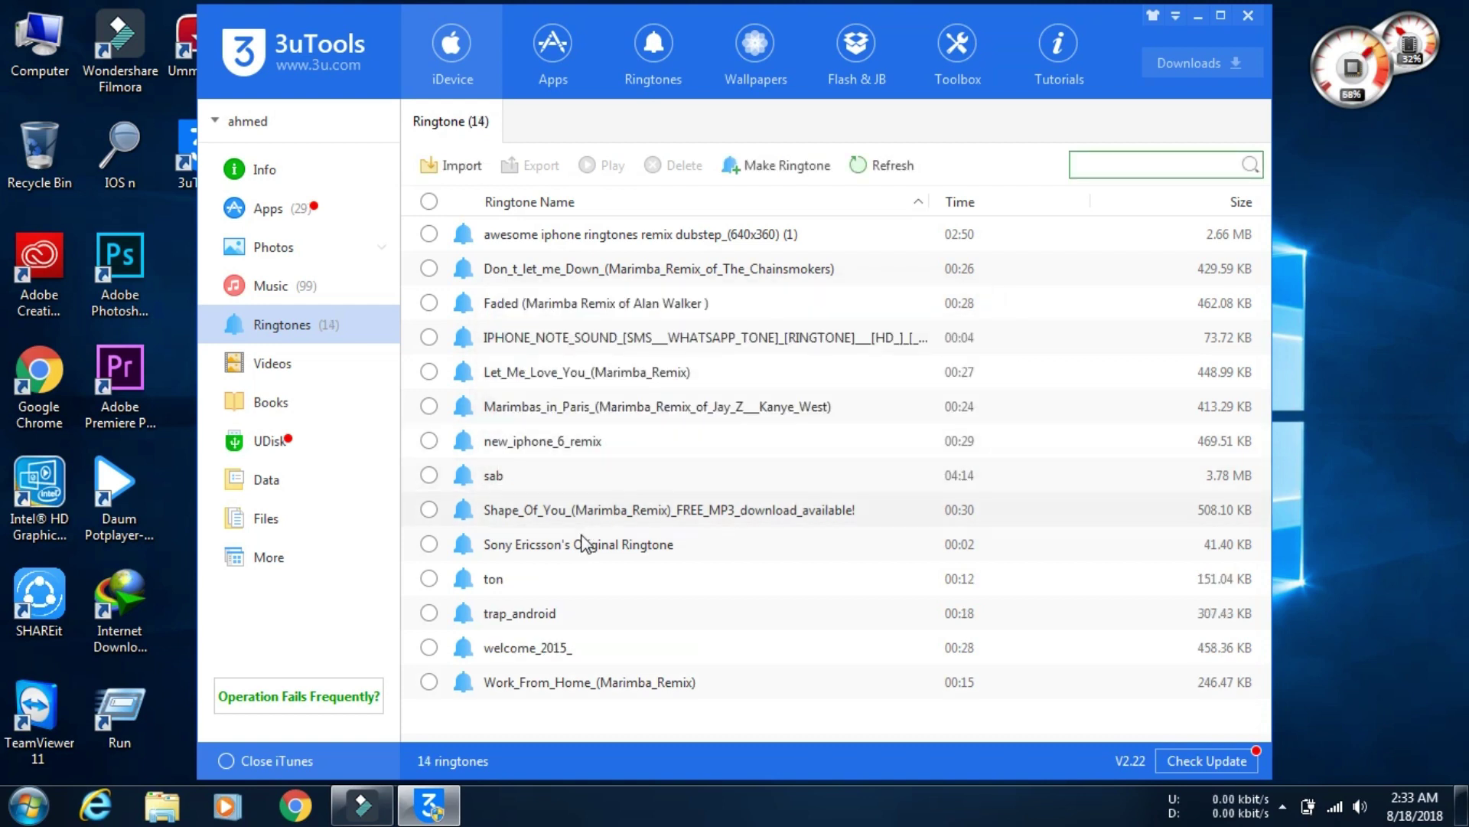
Play the "ton" ringtone from the iPhone's ringtone list, lower the playback volume, and close the player
{"action": "double_click", "coordinate": [511, 581]}
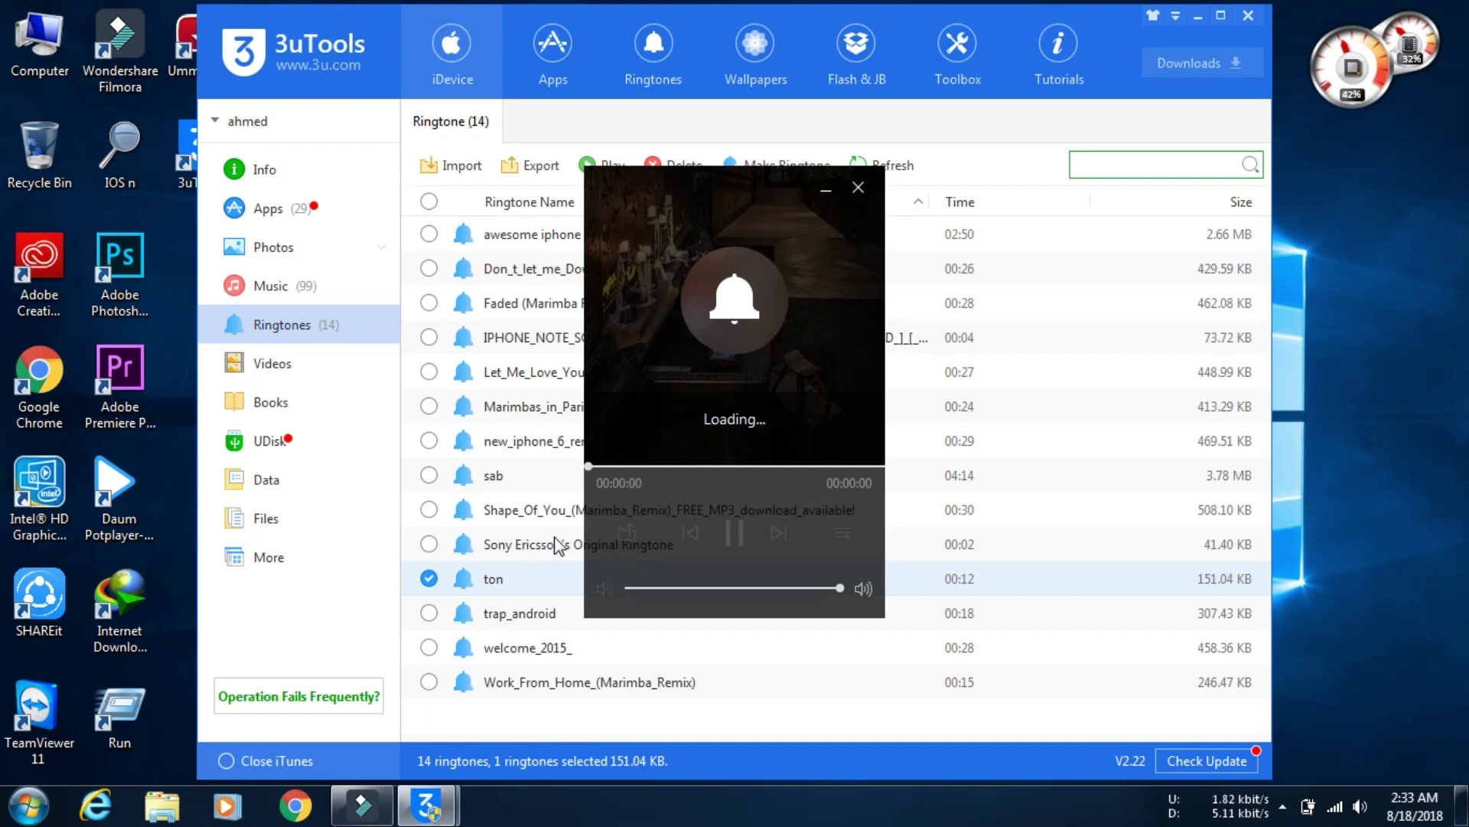
{"action": "left_click_drag", "start_coordinate": [835, 587], "coordinate": [696, 589]}
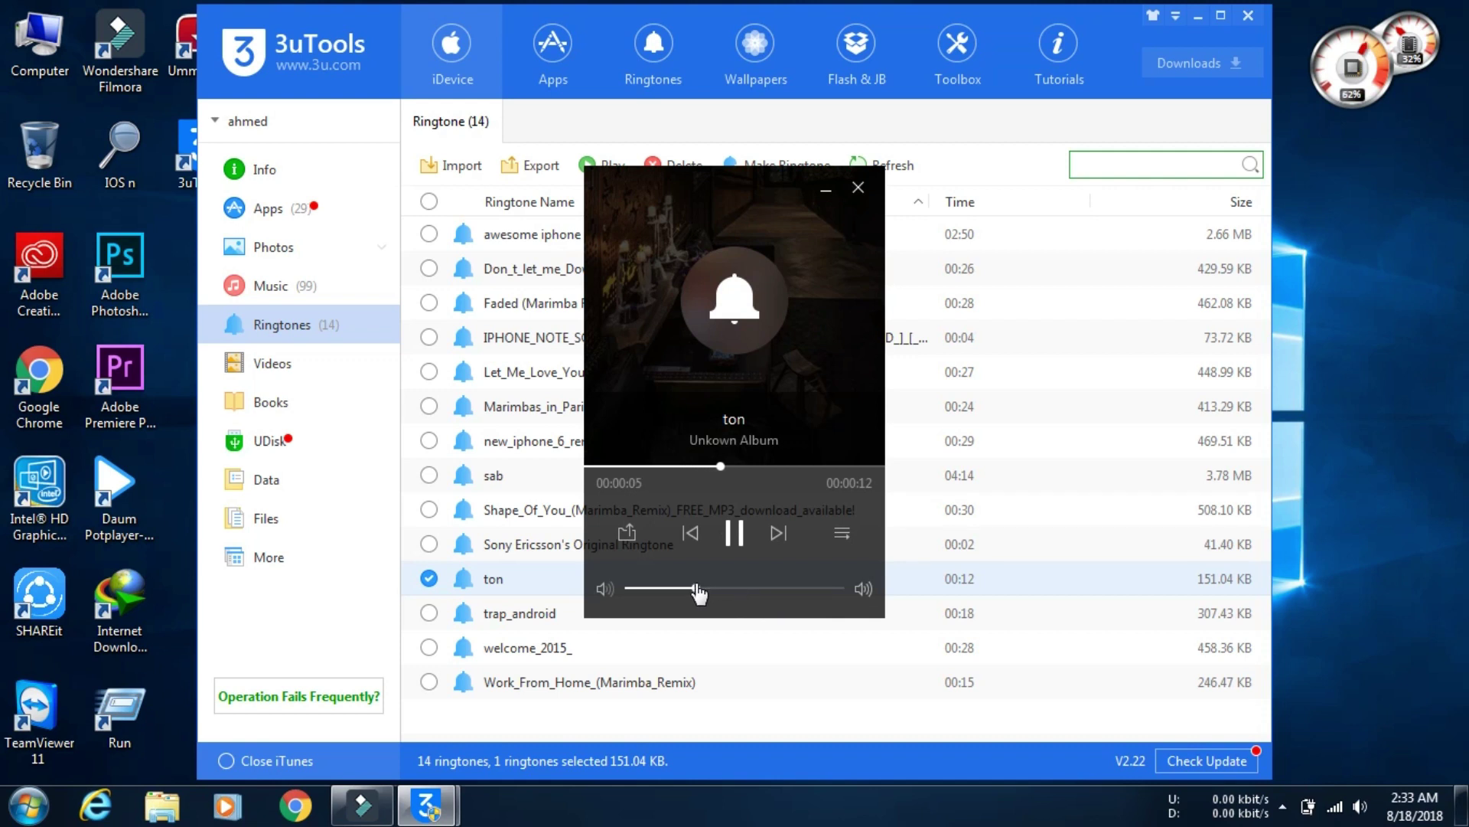
{"action": "left_click", "coordinate": [859, 188]}
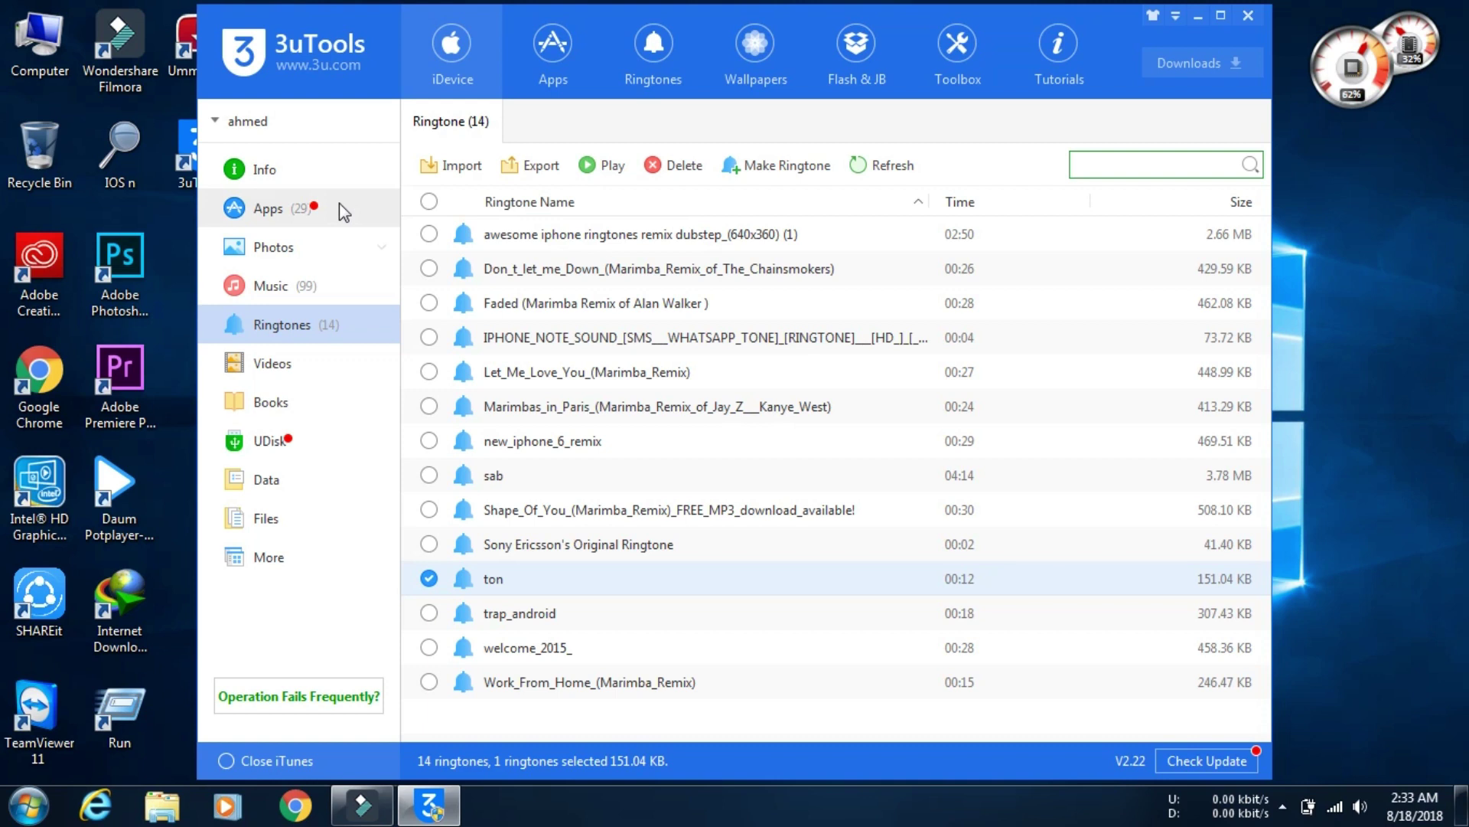
{"action": "left_click", "coordinate": [301, 252]}
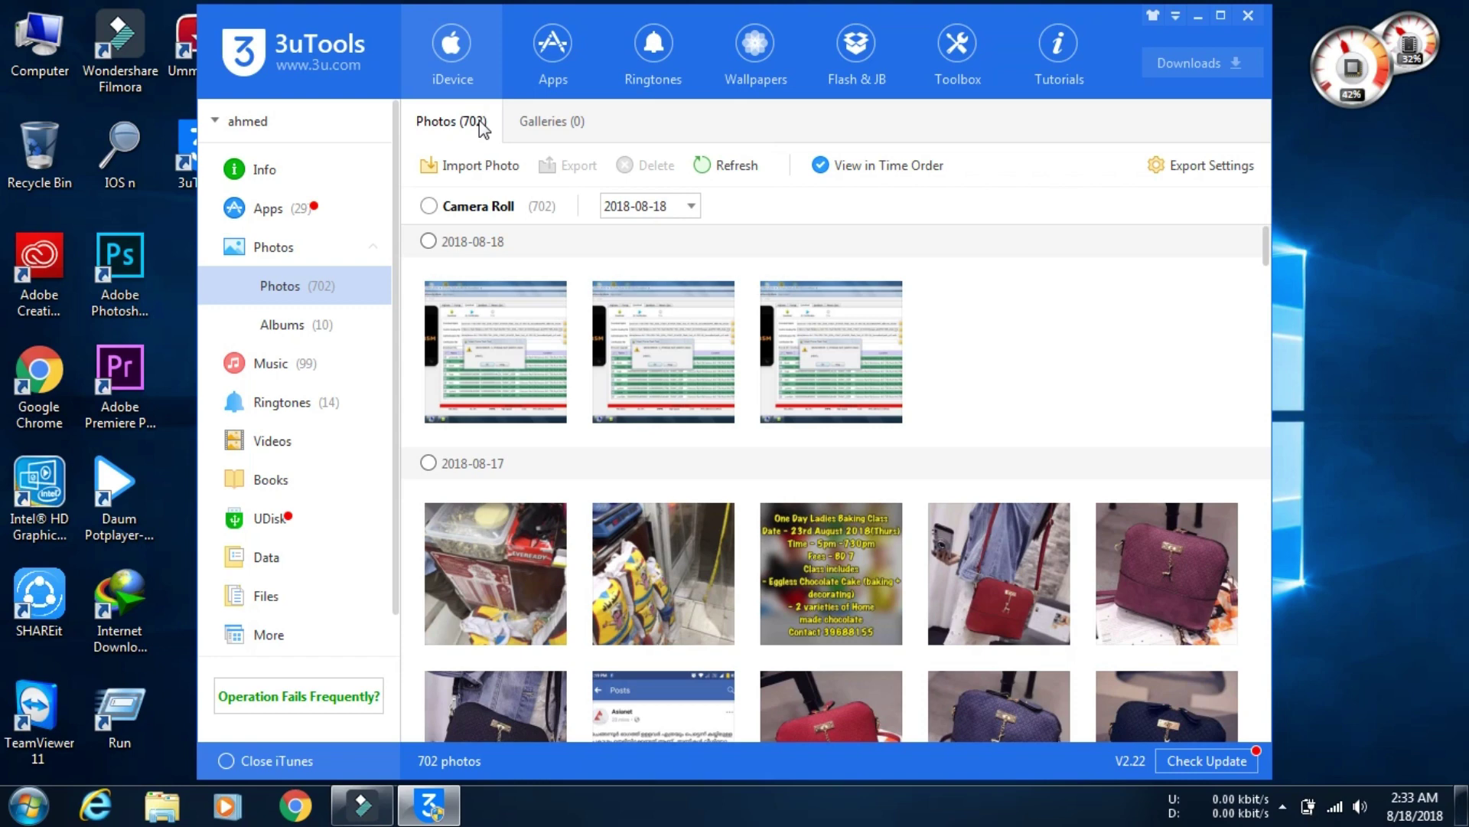
{"action": "left_click", "coordinate": [462, 167]}
{"action": "left_click", "coordinate": [475, 192]}
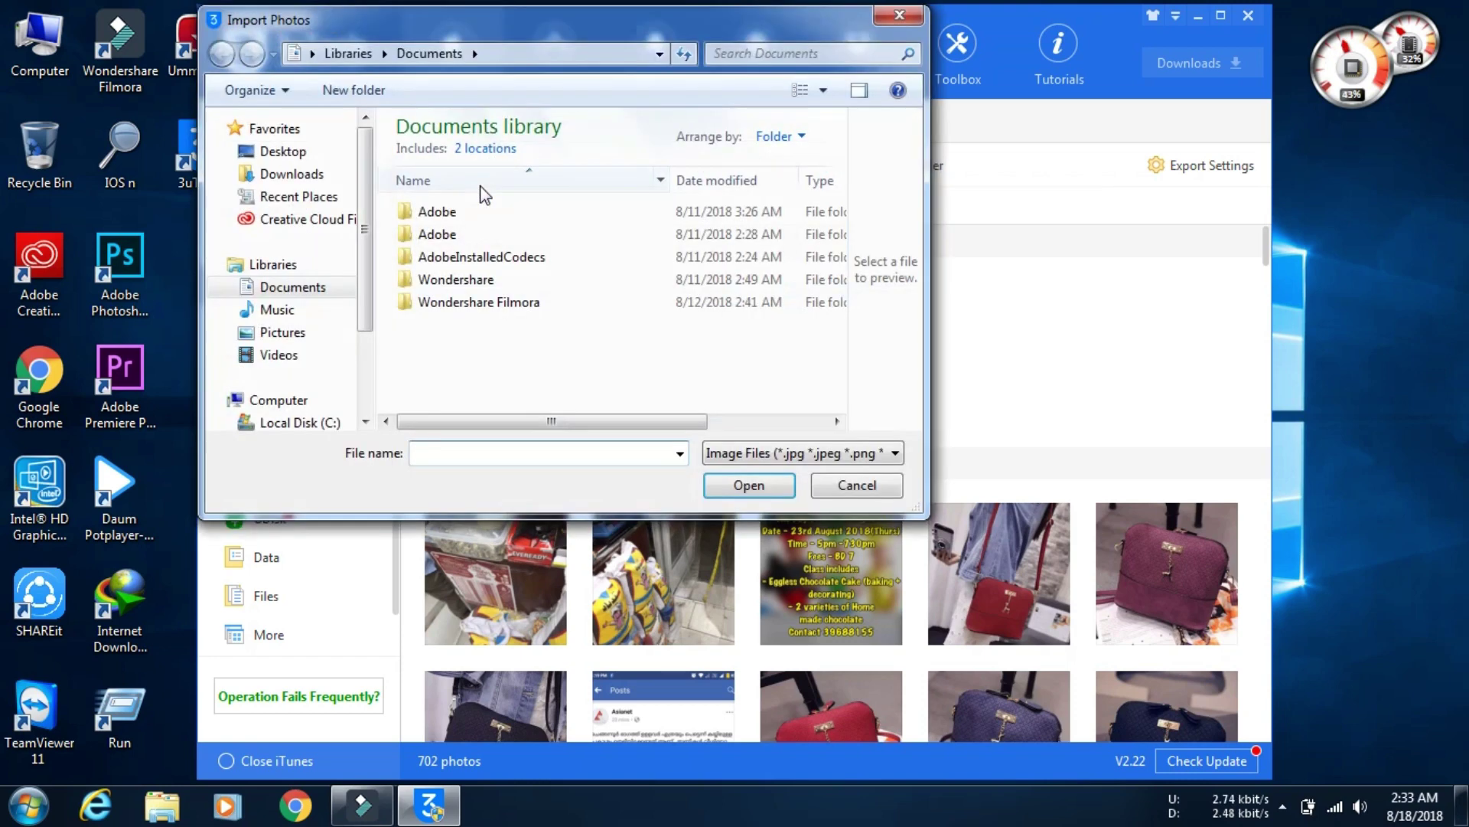
{"action": "left_click", "coordinate": [294, 155]}
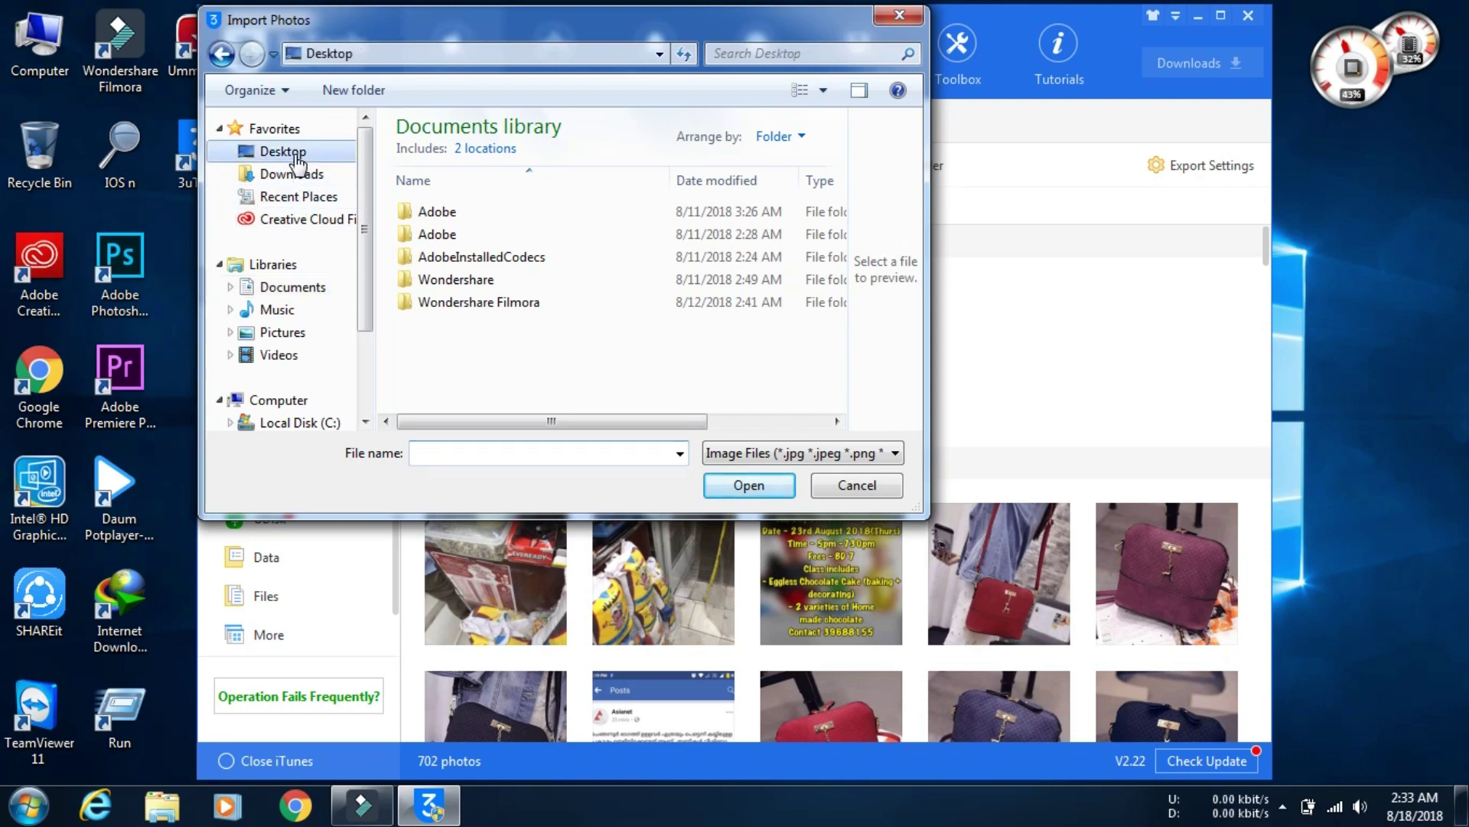
{"action": "left_click", "coordinate": [299, 175]}
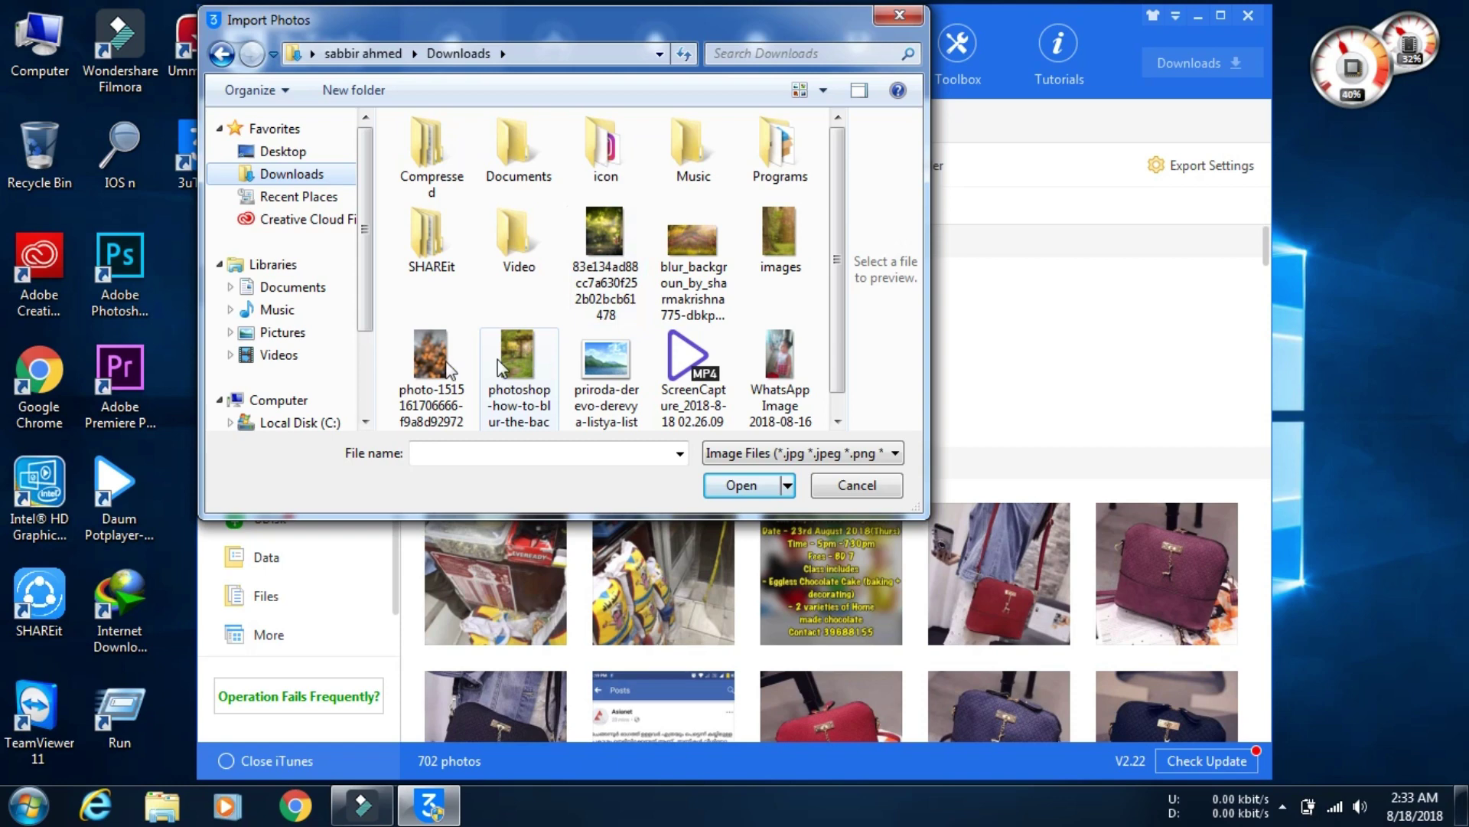
{"action": "double_click", "coordinate": [444, 370]}
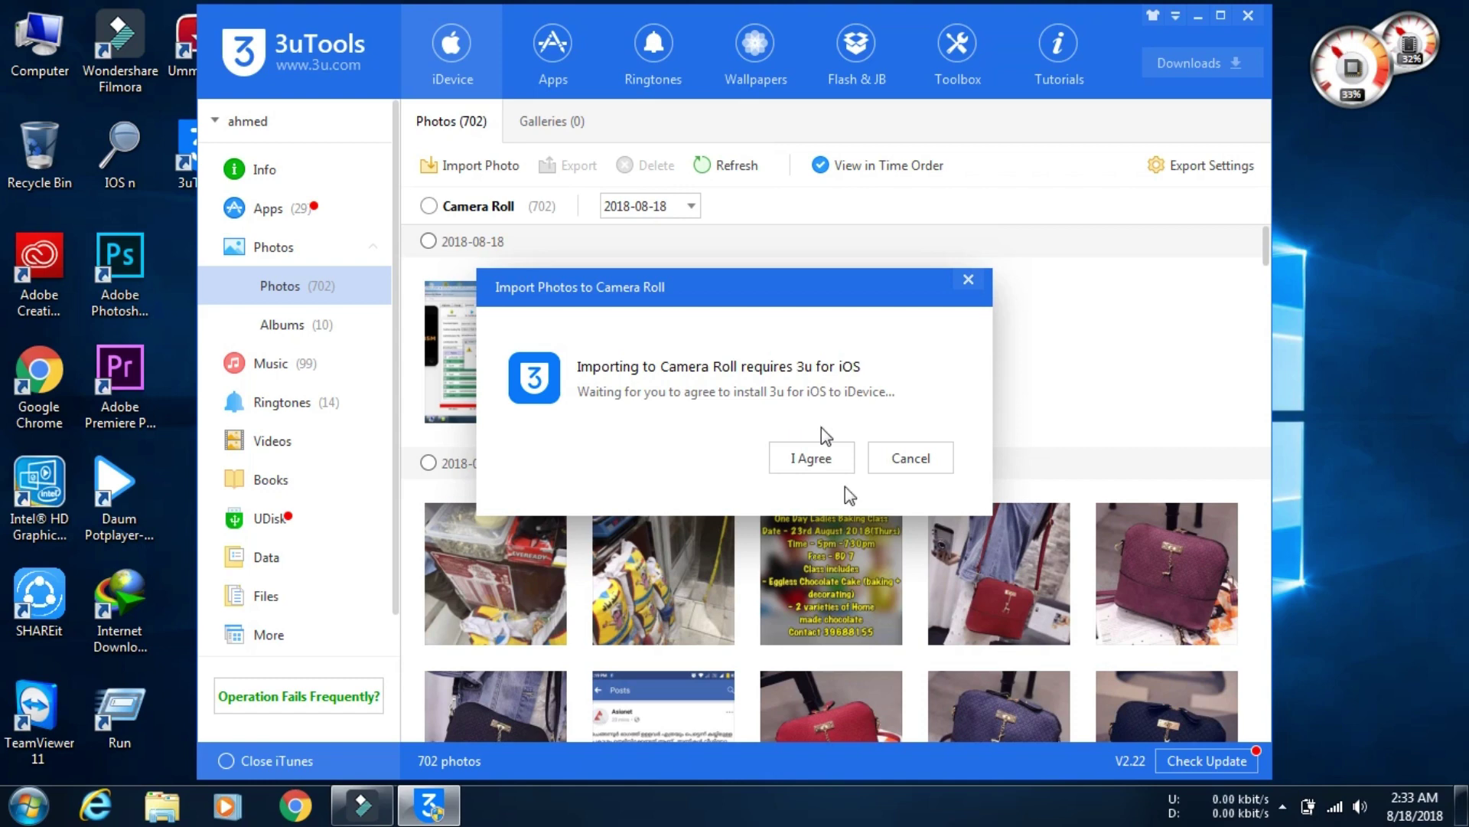
{"action": "left_click", "coordinate": [824, 468]}
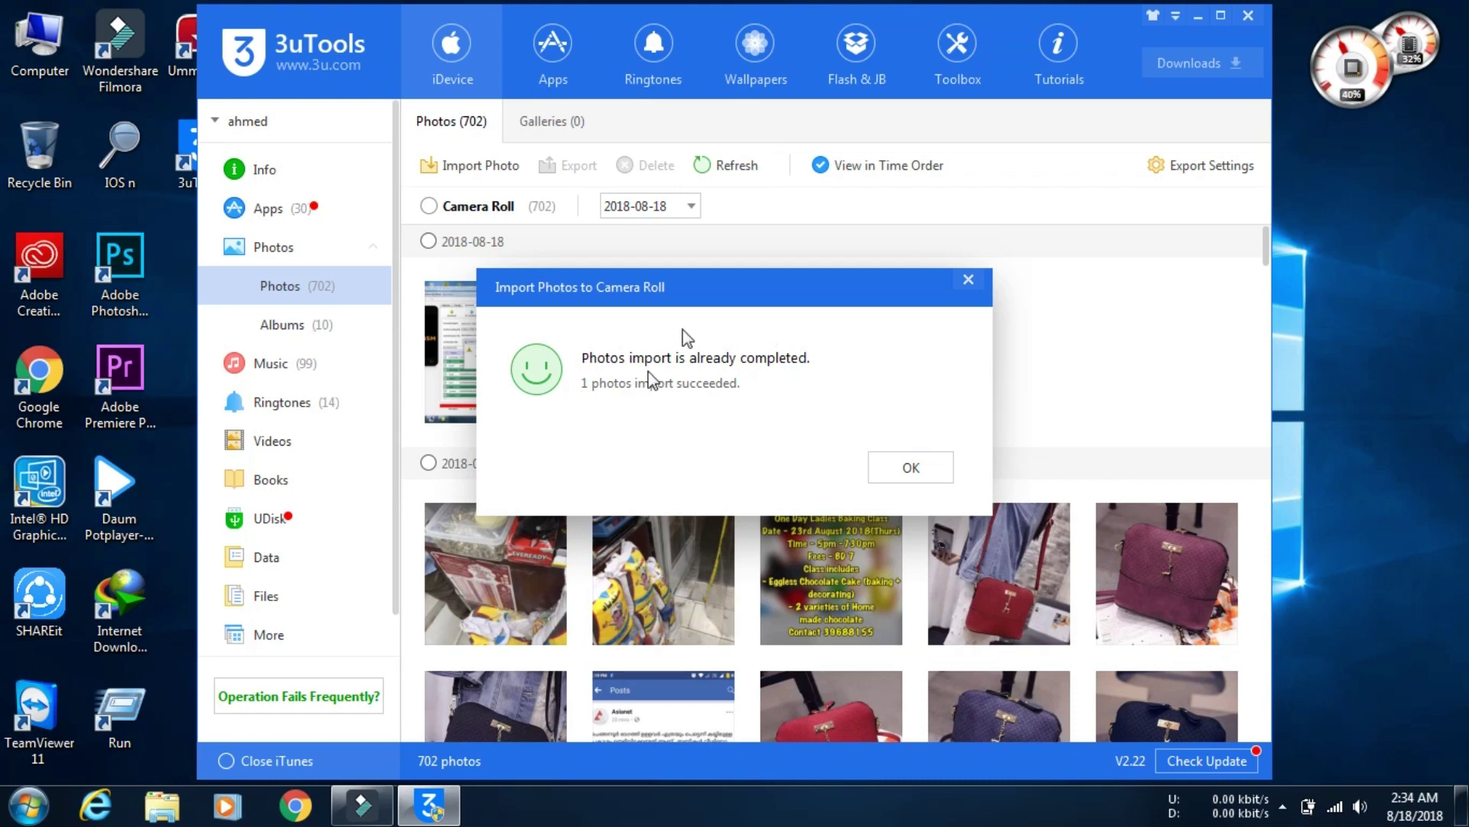
{"action": "left_click", "coordinate": [906, 466]}
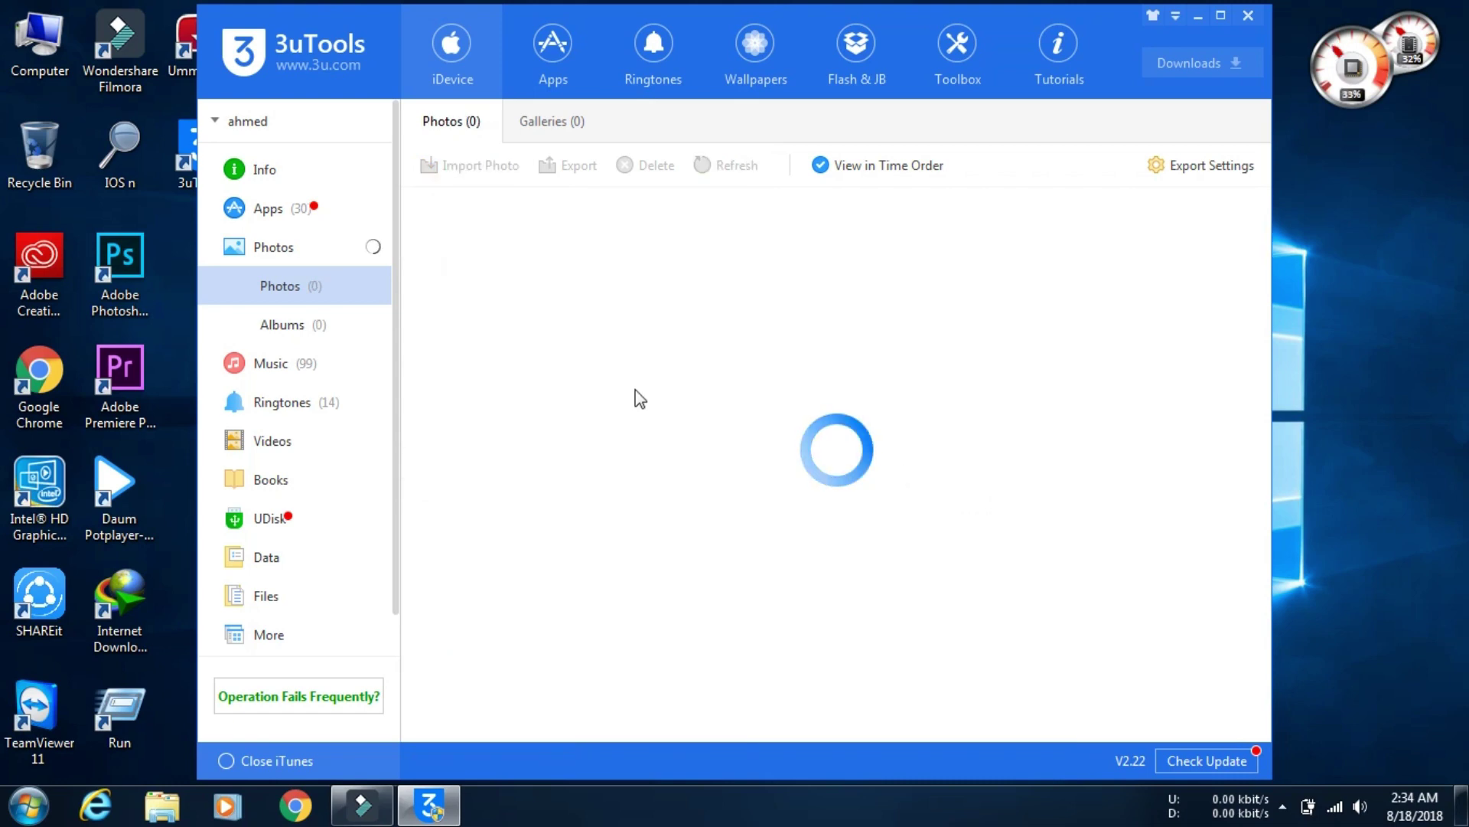
View the iPhone's ringtone list and its videos section
{"action": "left_click", "coordinate": [322, 396]}
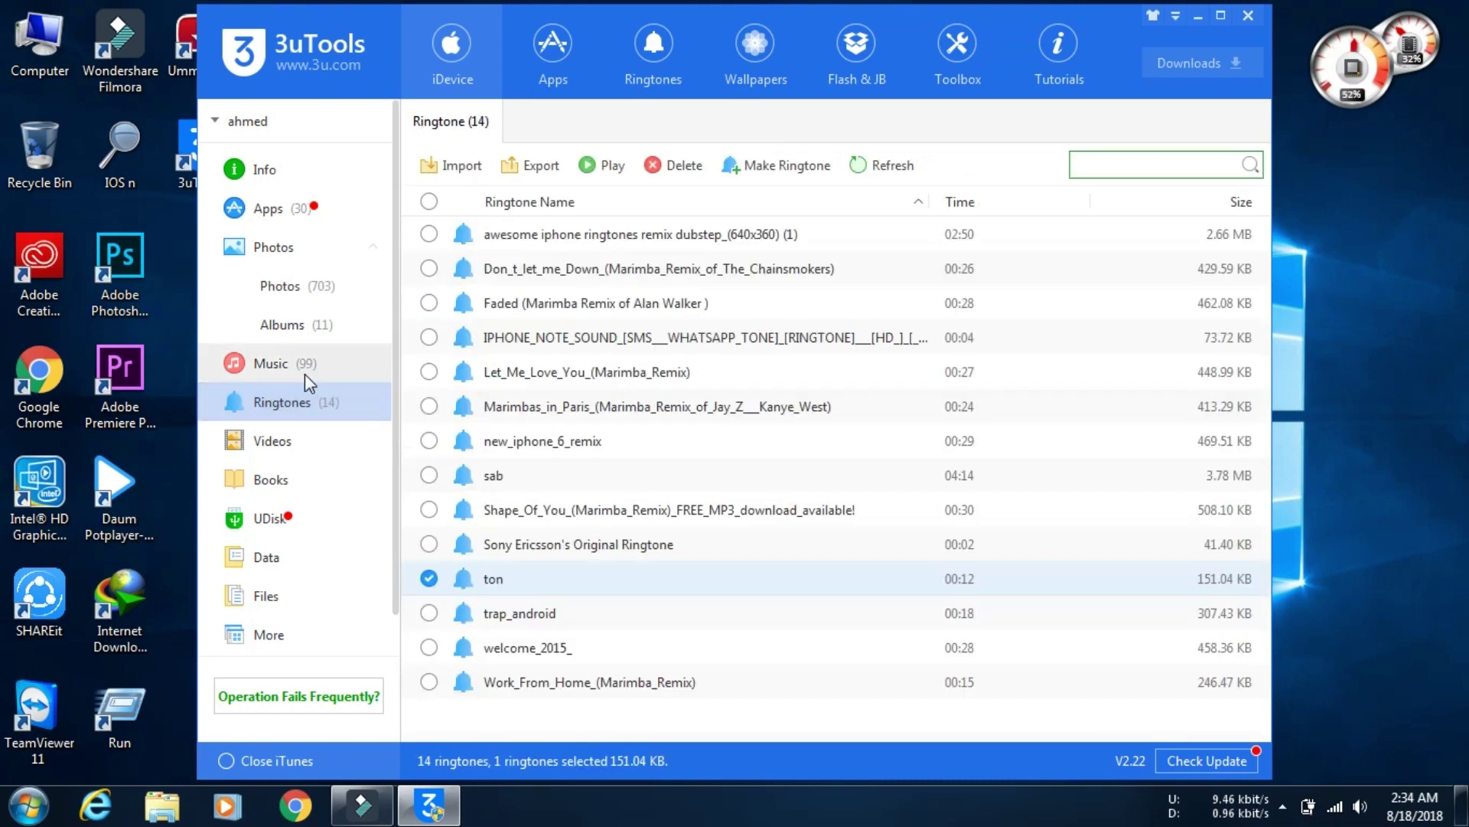
{"action": "left_click", "coordinate": [303, 442]}
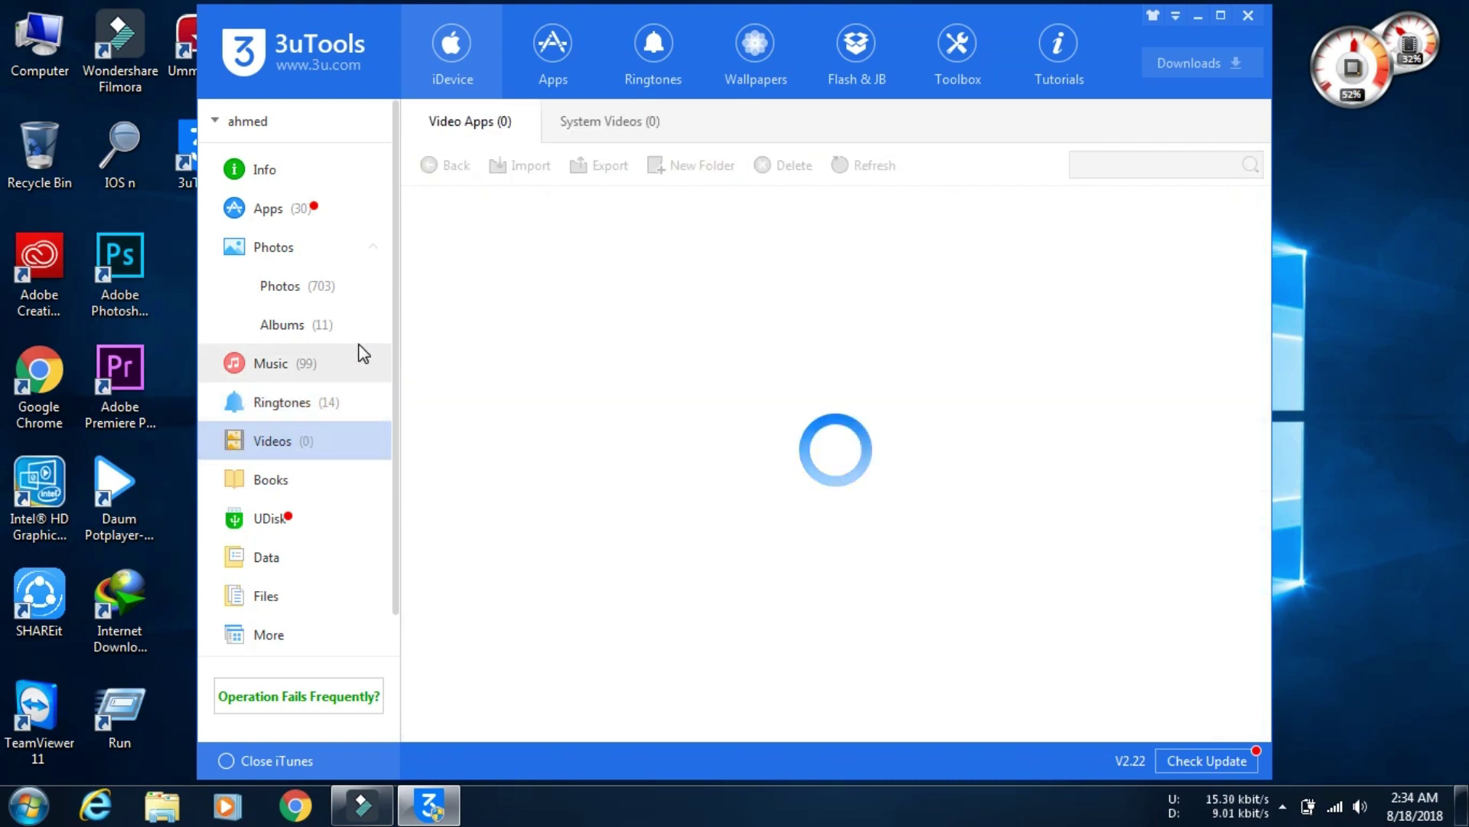